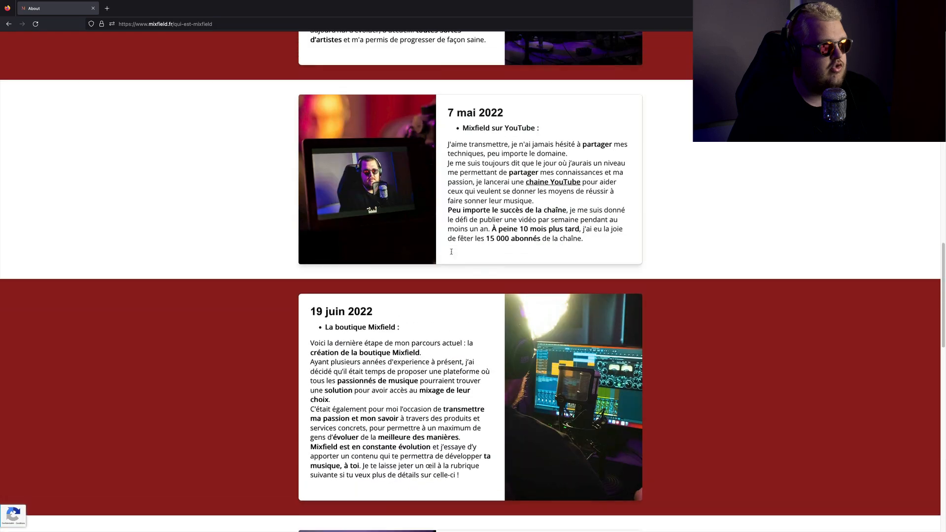
- Look through the milestones on the Mixfield About page and return to the site's home page
{"action": "scroll", "coordinate": [497, 207], "scroll_direction": "down", "scroll_amount": 13}
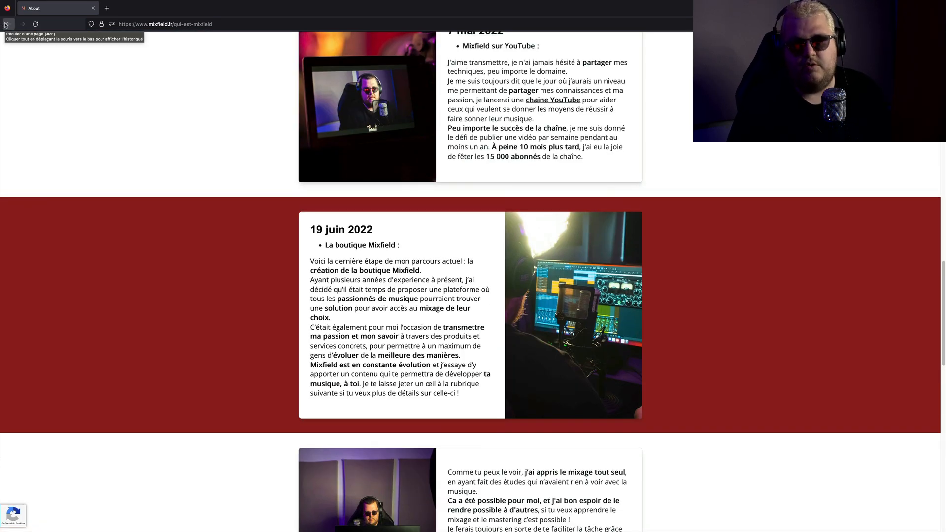
{"action": "scroll", "coordinate": [268, 163], "scroll_direction": "up", "scroll_amount": 8}
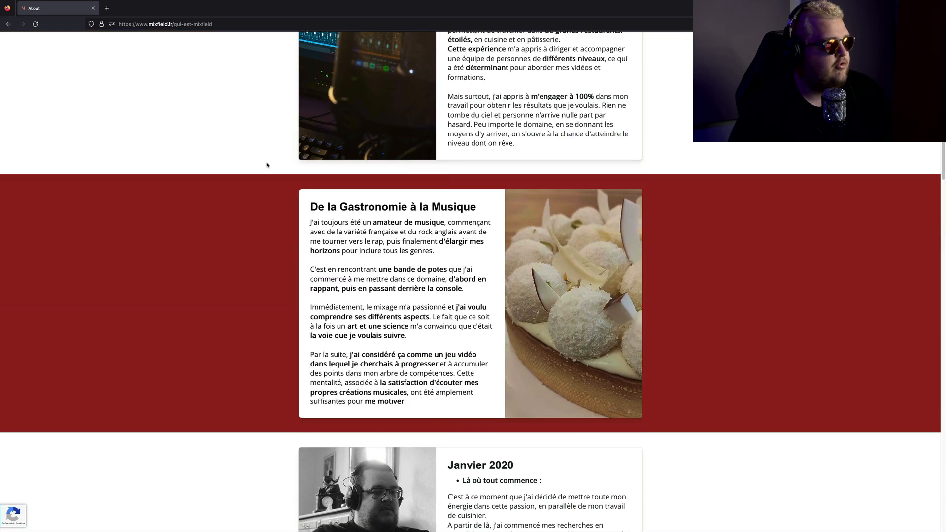
{"action": "left_click", "coordinate": [9, 23]}
- Highlight the availability notice under Services de Mixage & Mastering on the home page, then clear the selection
{"action": "scroll", "coordinate": [399, 234], "scroll_direction": "down", "scroll_amount": 15}
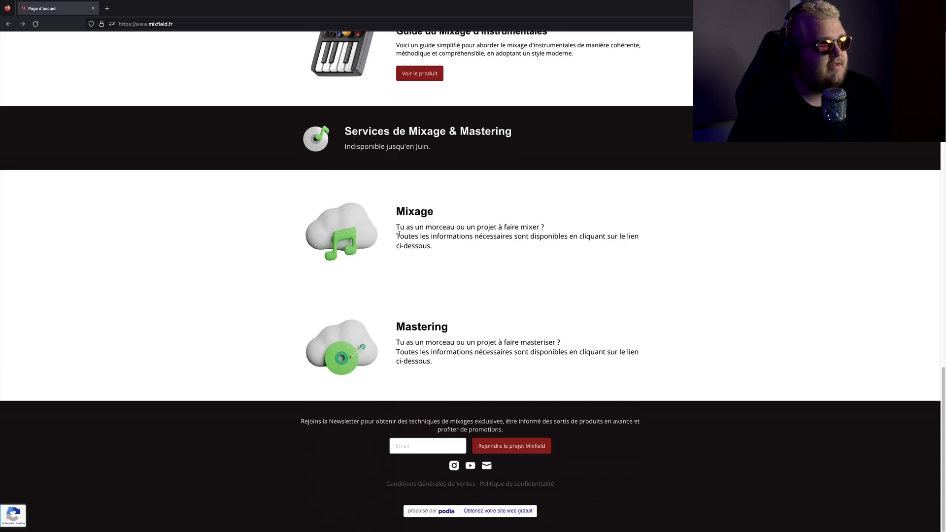
{"action": "left_click_drag", "start_coordinate": [430, 147], "coordinate": [360, 146]}
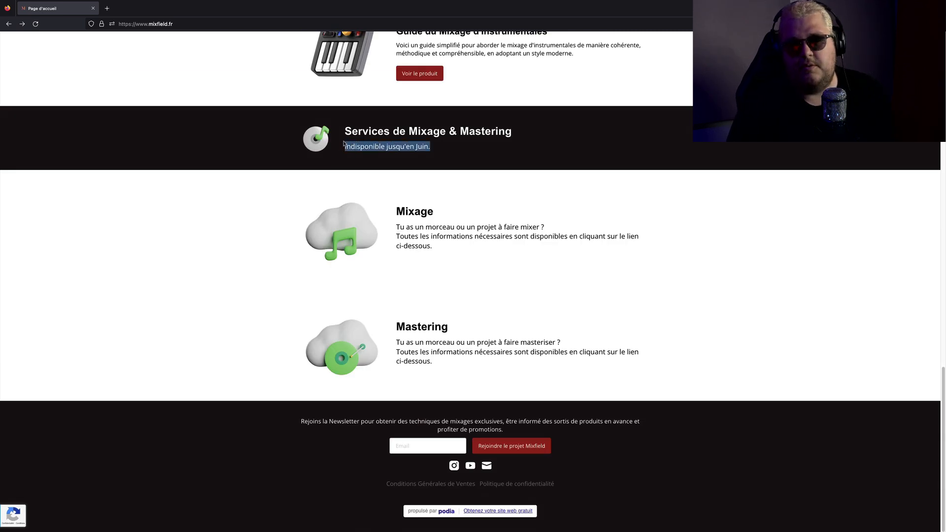
{"action": "left_click", "coordinate": [375, 223]}
{"action": "scroll", "coordinate": [376, 223], "scroll_direction": "up", "scroll_amount": 1}
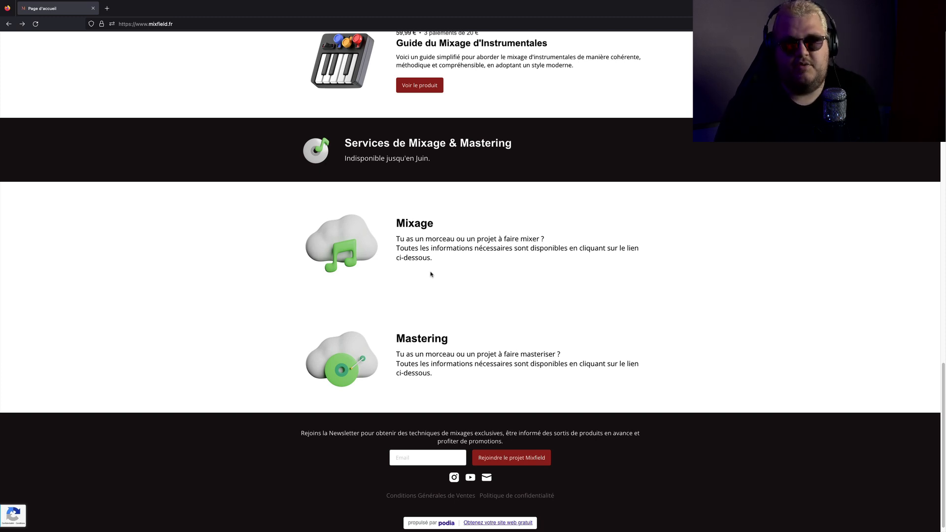
- Open the Guide du Mixage d'Instrumentales product page and look through its contents
{"action": "scroll", "coordinate": [430, 275], "scroll_direction": "up", "scroll_amount": 4}
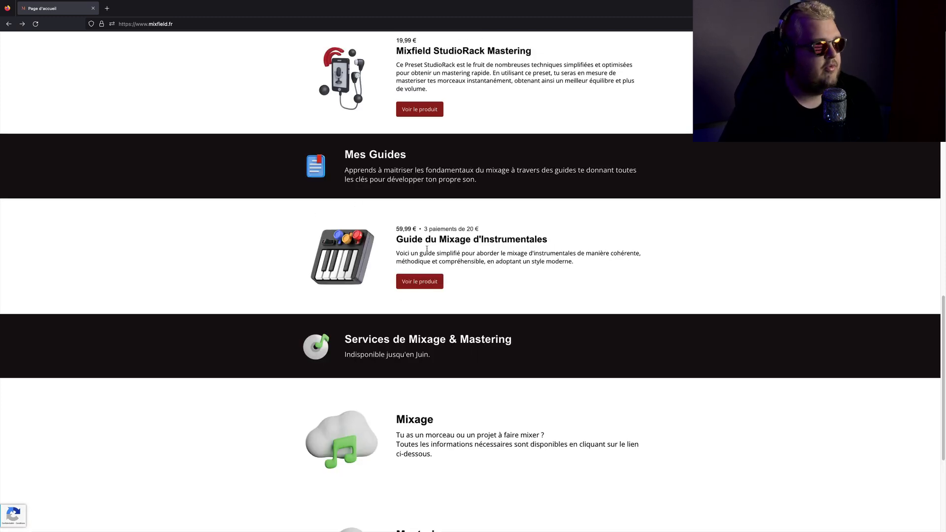
{"action": "left_click", "coordinate": [515, 244]}
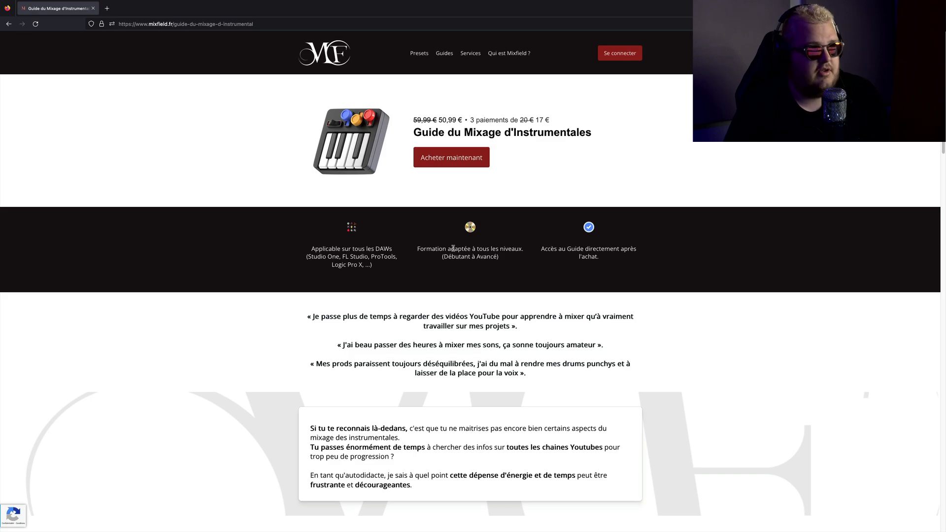
{"action": "scroll", "coordinate": [456, 244], "scroll_direction": "down", "scroll_amount": 15}
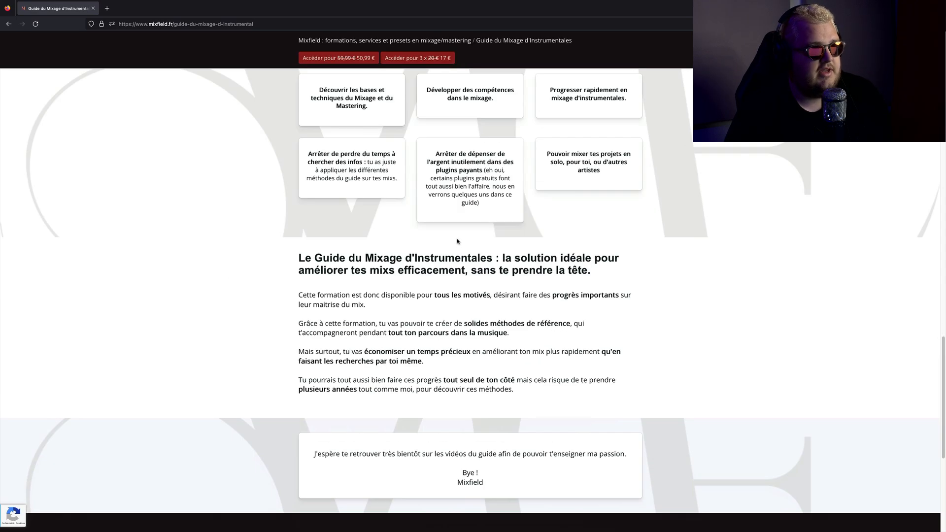
{"action": "scroll", "coordinate": [458, 241], "scroll_direction": "up", "scroll_amount": 15}
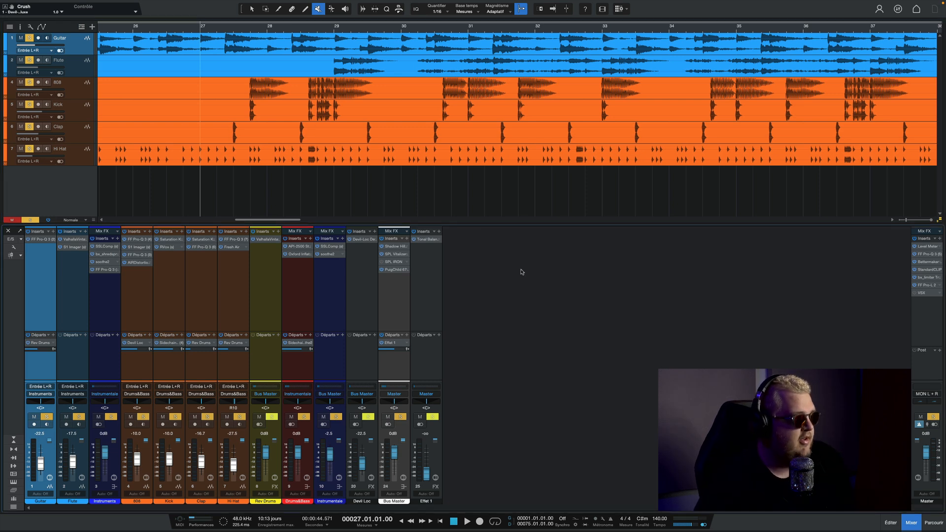
- Switch to Studio One and play the full instrumental mix from bar 27
{"action": "key", "text": "space"}
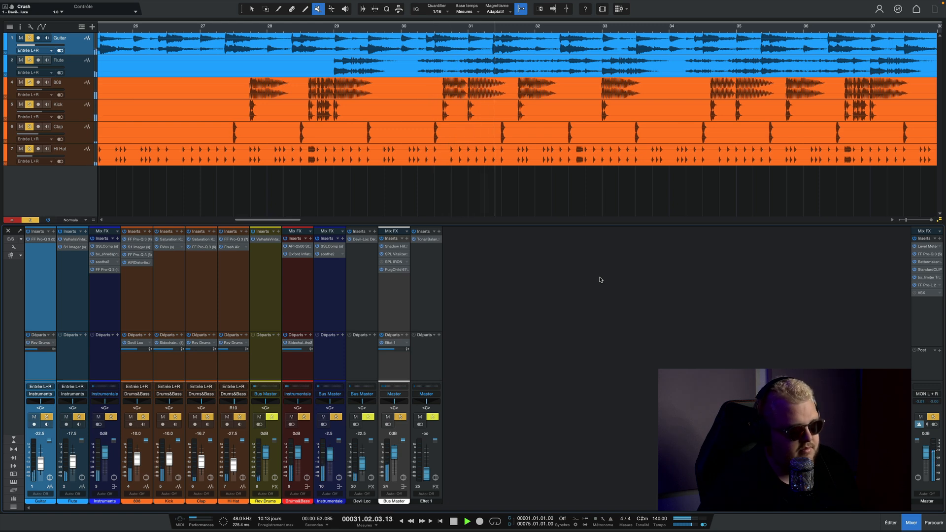
{"action": "key", "text": "space"}
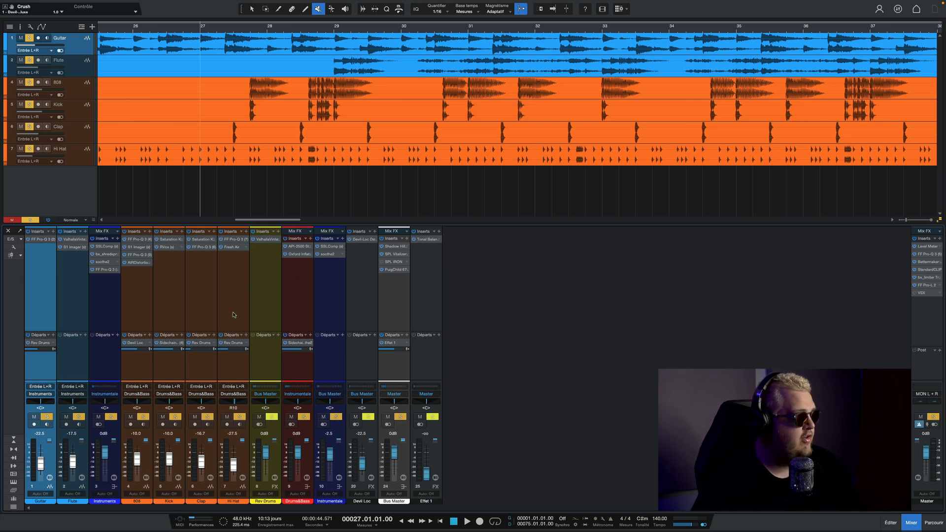
- Clear every solo and mute in the song and solo only the Clap track
{"action": "left_click", "coordinate": [30, 221]}
{"action": "left_click", "coordinate": [13, 220]}
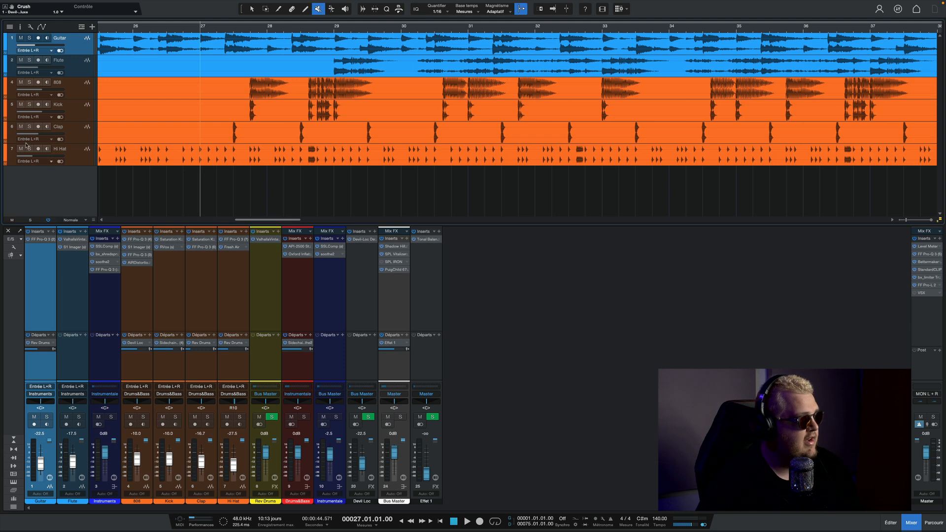
{"action": "left_click", "coordinate": [29, 127]}
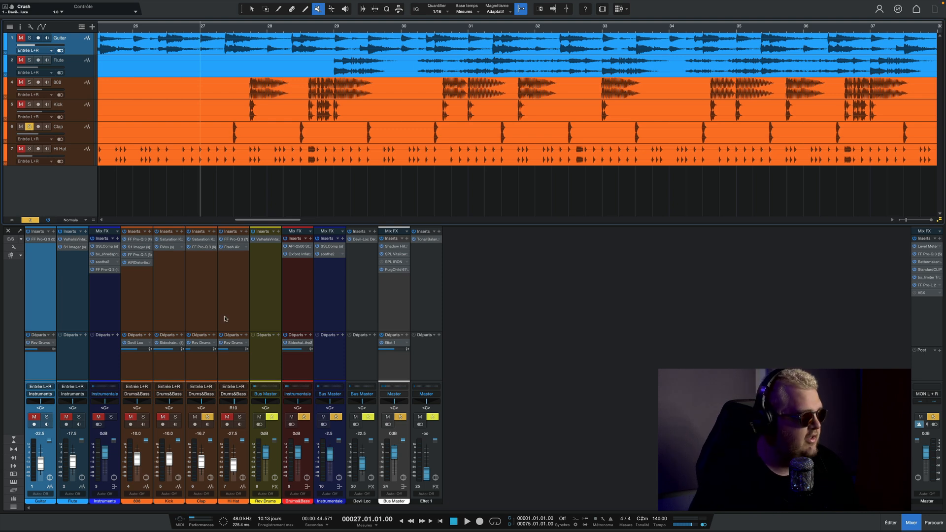
- Open the Level Meter on the Master and play the soloed clap with its inserts bypassed to measure its peak
{"action": "left_click_drag", "start_coordinate": [202, 462], "coordinate": [202, 460]}
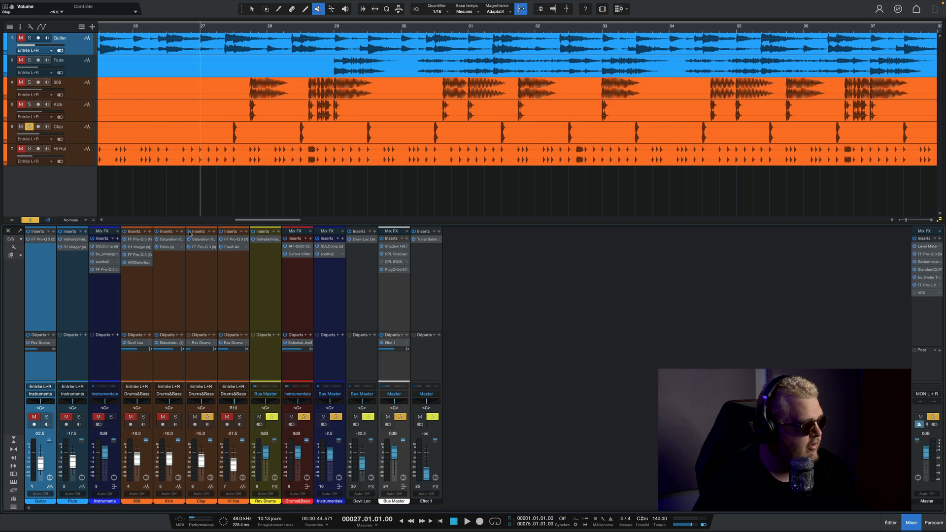
{"action": "double_click", "coordinate": [926, 246]}
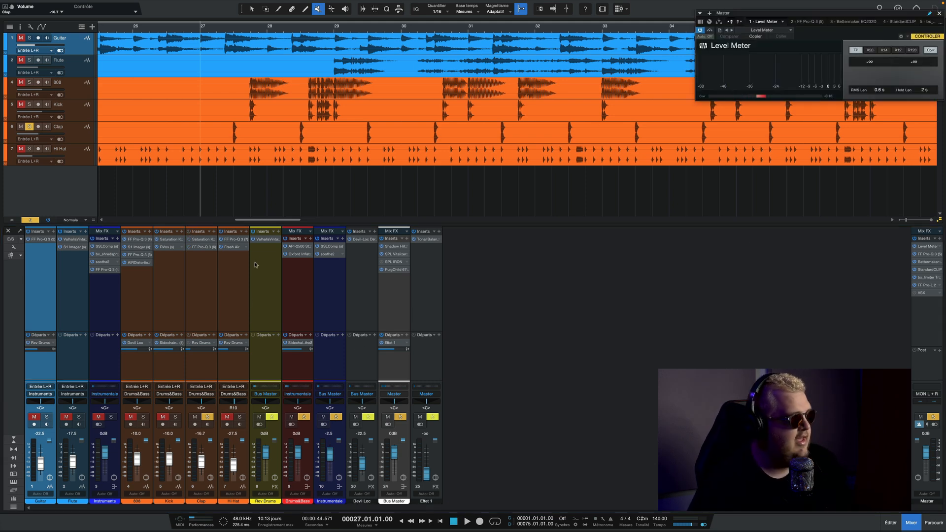
{"action": "key", "text": "space"}
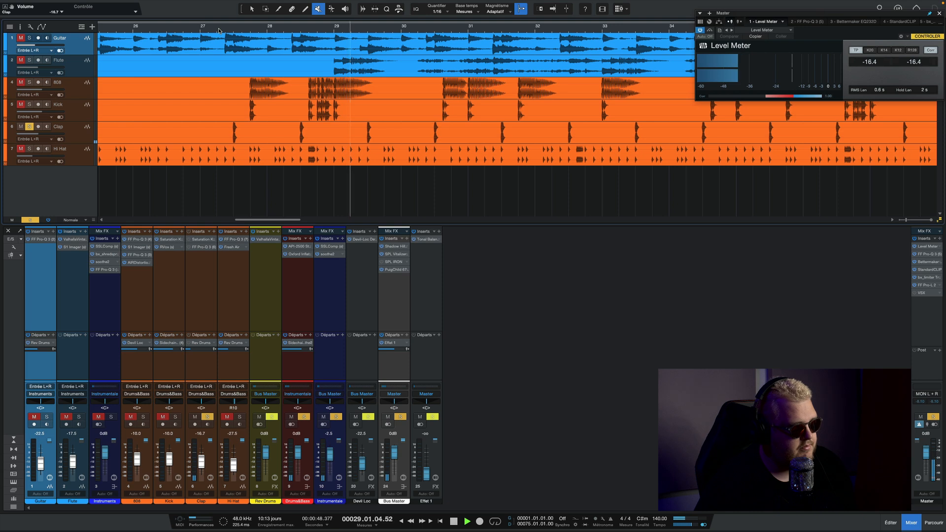
{"action": "key", "text": "space"}
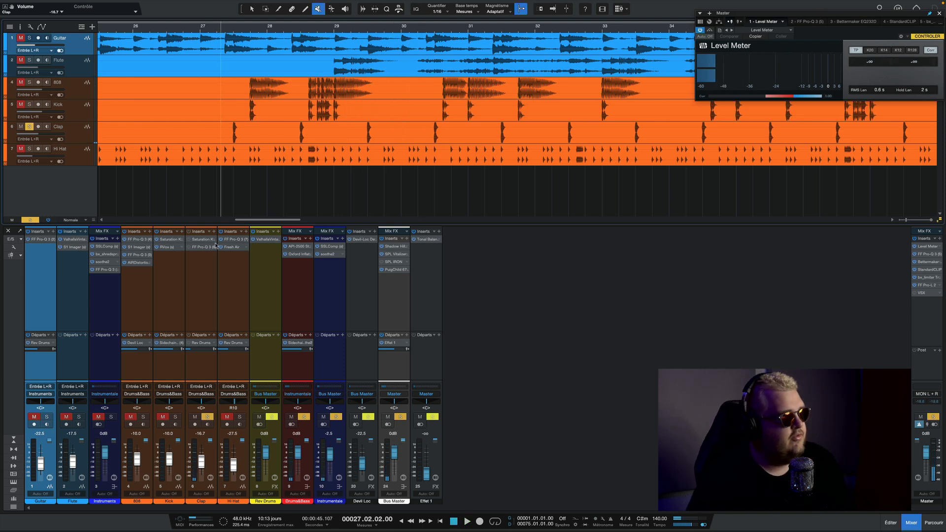
- Open the Clap track's Saturation Knob plug-in and audition the clap while toggling the effect's bypass
{"action": "left_click", "coordinate": [197, 240]}
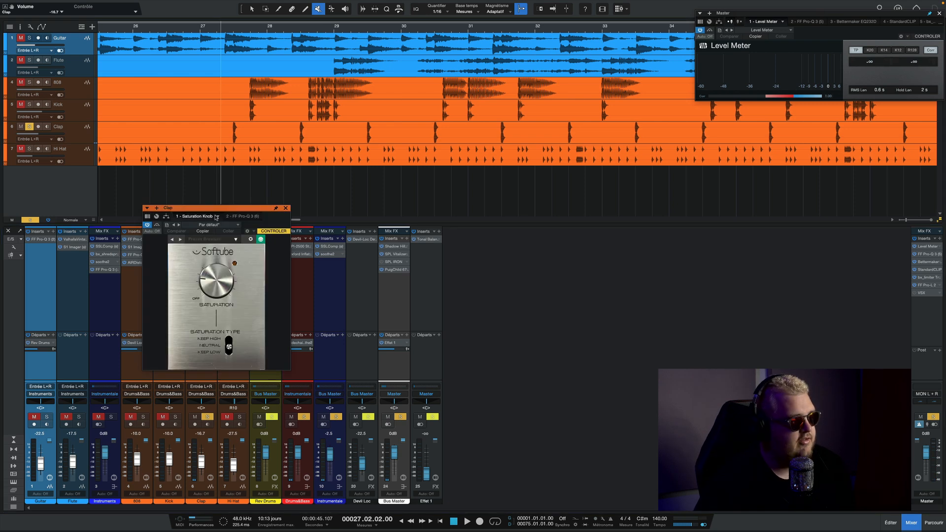
{"action": "left_click_drag", "start_coordinate": [217, 212], "coordinate": [384, 119]}
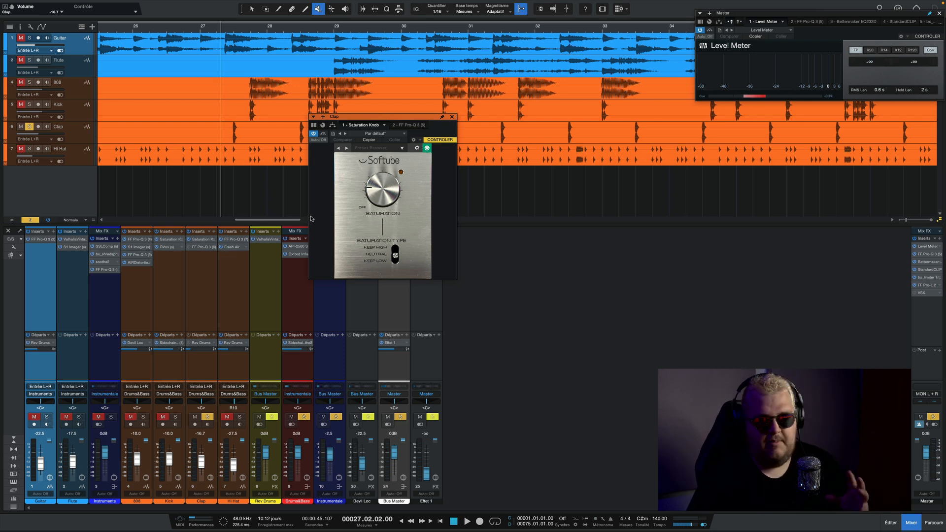
{"action": "left_click", "coordinate": [324, 135]}
{"action": "key", "text": "space"}
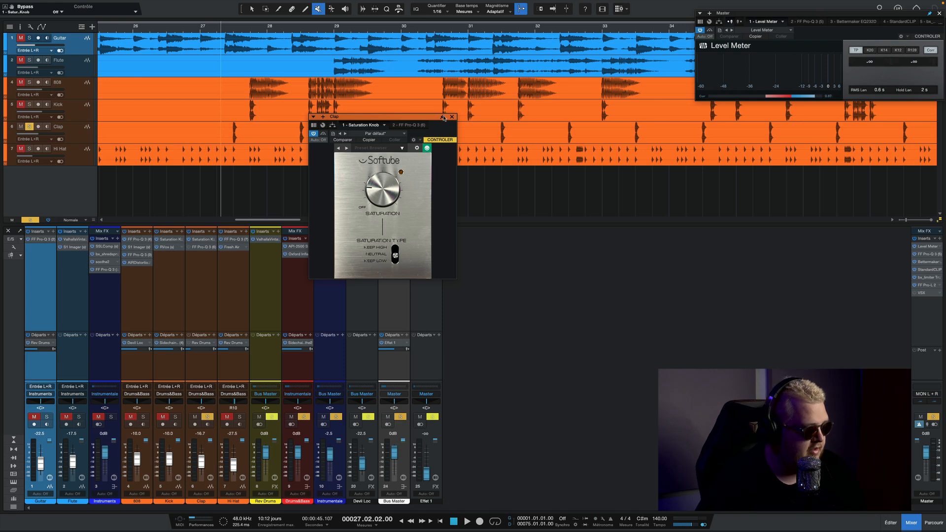
- Delete the 80 Hz low-cut and 30000 Hz high-cut bands from the Clap track's FF Pro-Q 3, keeping the 2000 Hz dip
{"action": "left_click", "coordinate": [191, 248]}
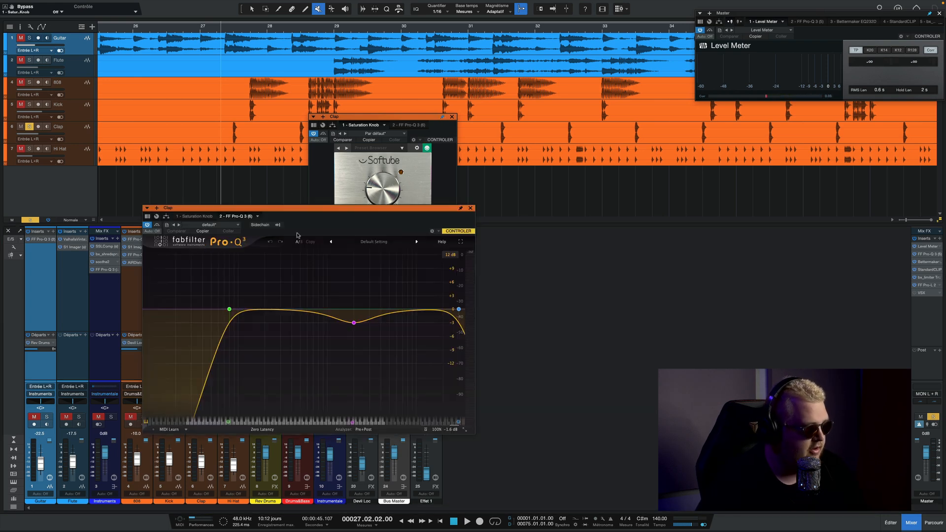
{"action": "mouse_move", "coordinate": [223, 314]}
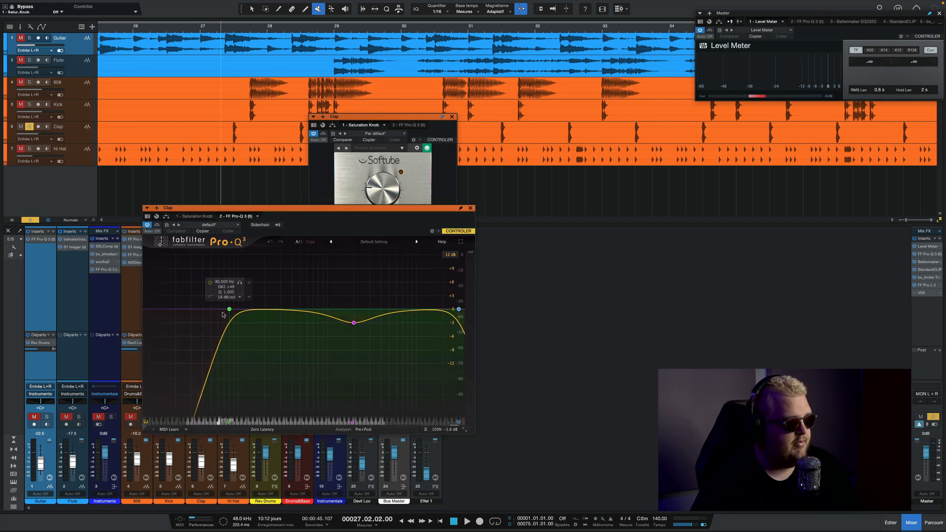
{"action": "left_click", "coordinate": [250, 285]}
{"action": "mouse_move", "coordinate": [459, 310]}
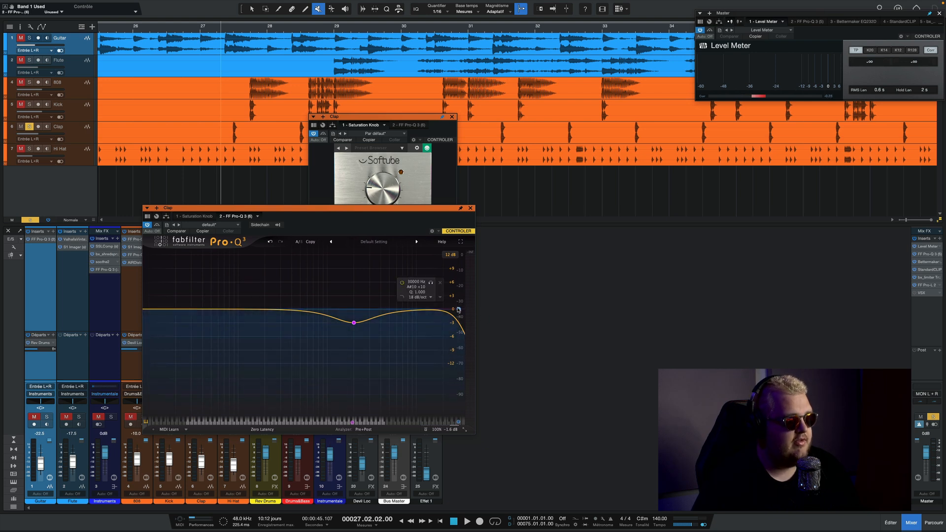
{"action": "left_click", "coordinate": [440, 285]}
{"action": "mouse_move", "coordinate": [353, 325]}
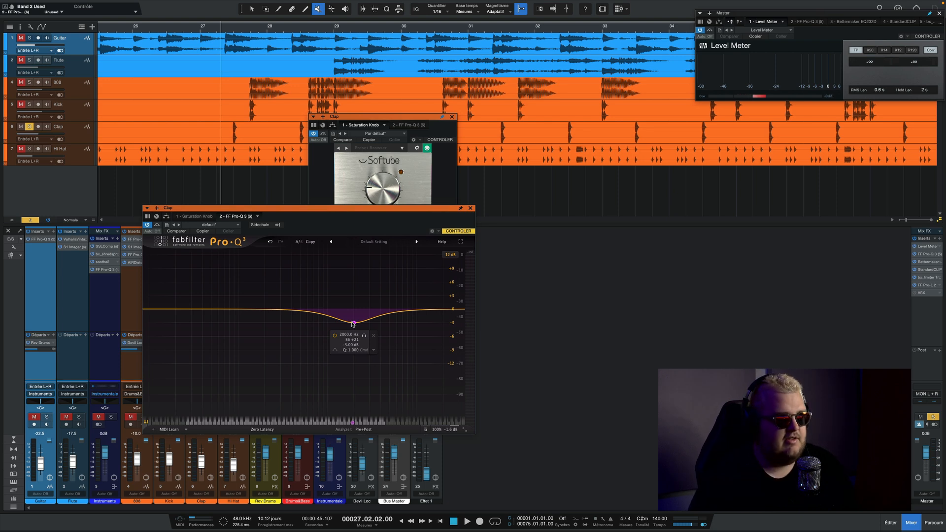
- Pin the Clap's Pro-Q 3 window and arrange it below the Saturation Knob window, clear of the Clap channel
{"action": "left_click_drag", "start_coordinate": [396, 119], "coordinate": [230, 41]}
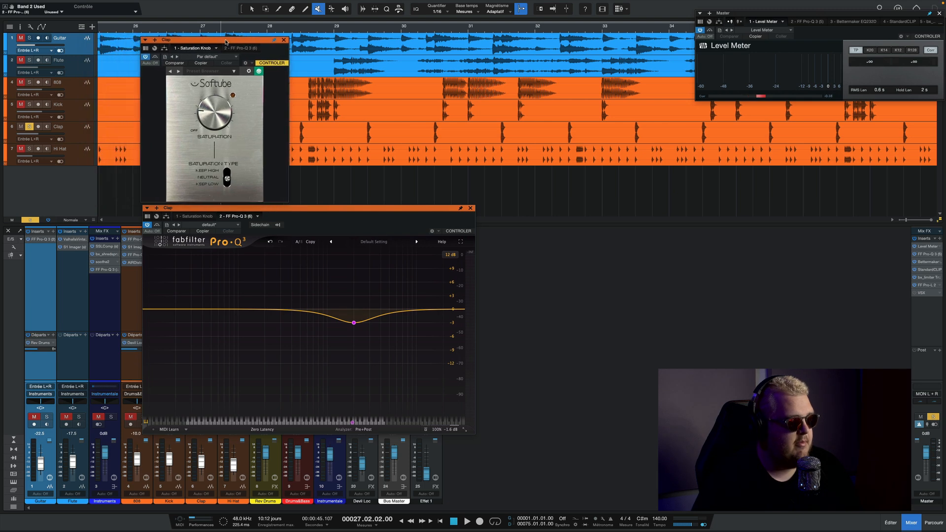
{"action": "left_click", "coordinate": [464, 209]}
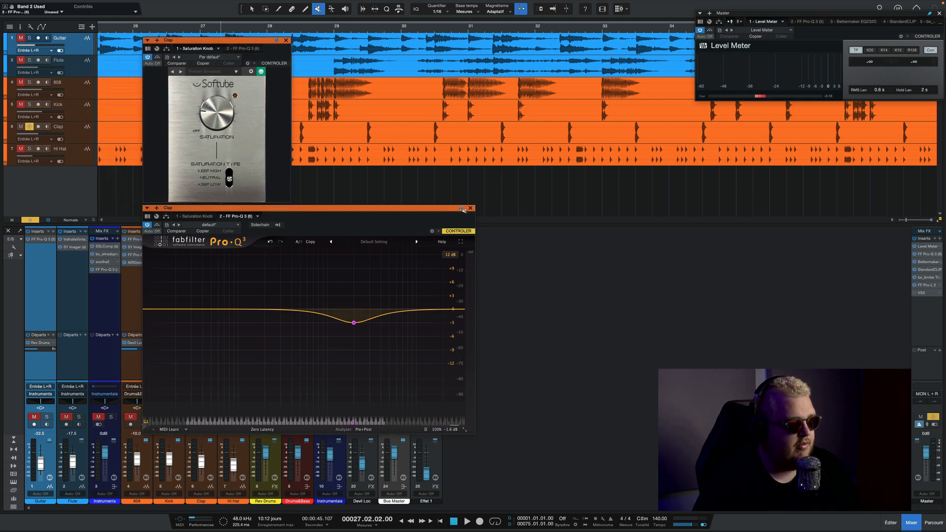
{"action": "left_click", "coordinate": [262, 11]}
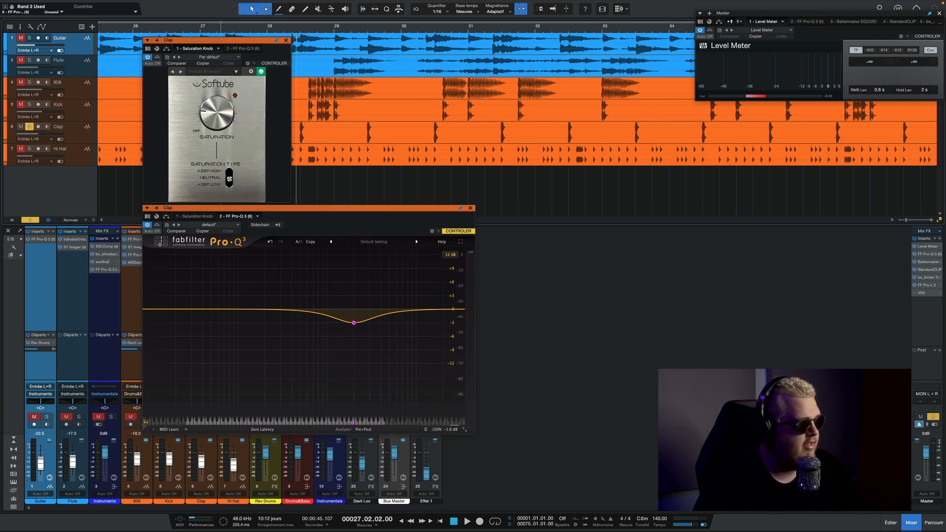
{"action": "left_click_drag", "start_coordinate": [316, 208], "coordinate": [391, 245]}
- Compare the clap's peak level on the Master's Level Meter with all its inserts bypassed and with them active
{"action": "left_click", "coordinate": [187, 231]}
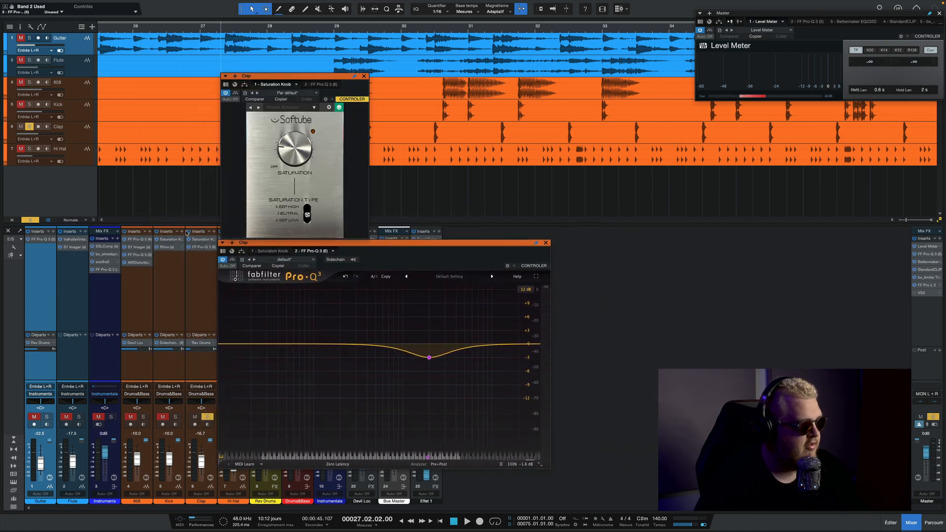
{"action": "left_click", "coordinate": [188, 231]}
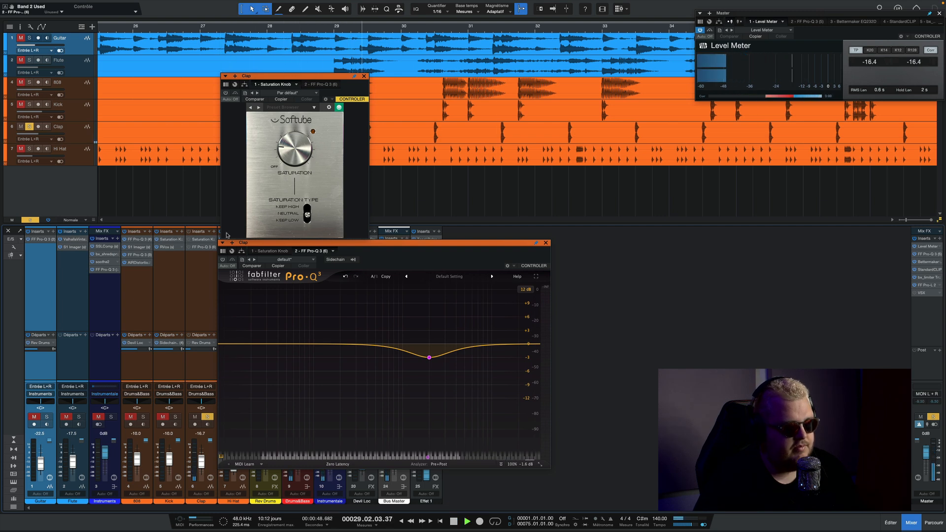
{"action": "key", "text": "space"}
{"action": "left_click", "coordinate": [189, 232]}
{"action": "key", "text": "space"}
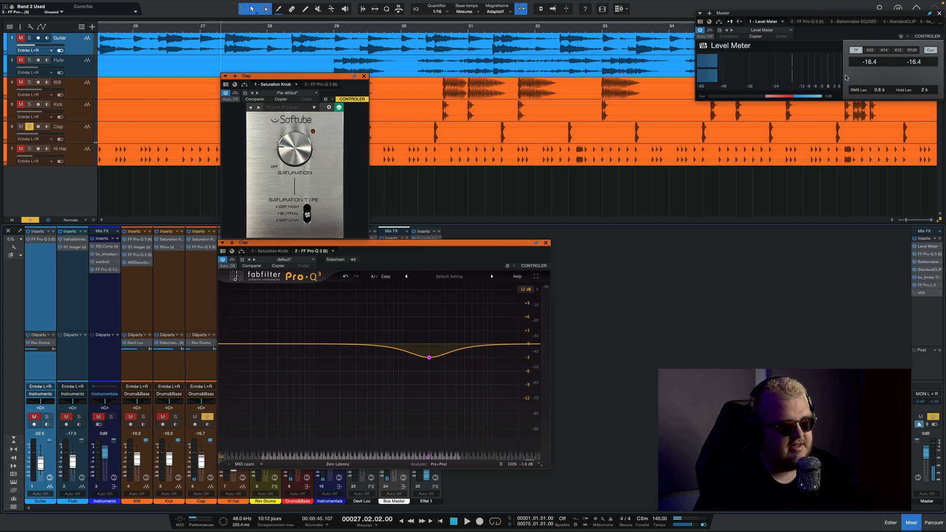
{"action": "key", "text": "space"}
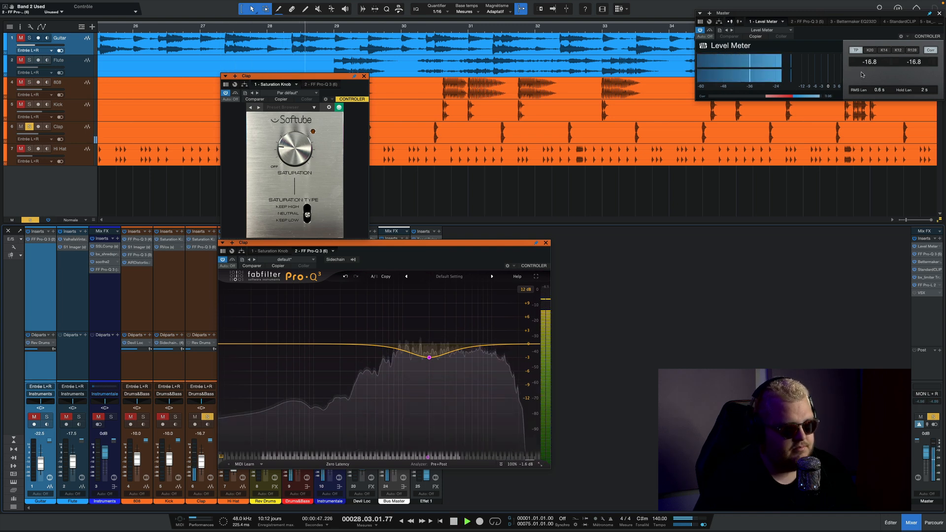
- Set the Clap's Pro-Q 3 output level to about -1.1 dB and compare the clap without and with its inserts
{"action": "mouse_move", "coordinate": [523, 434]}
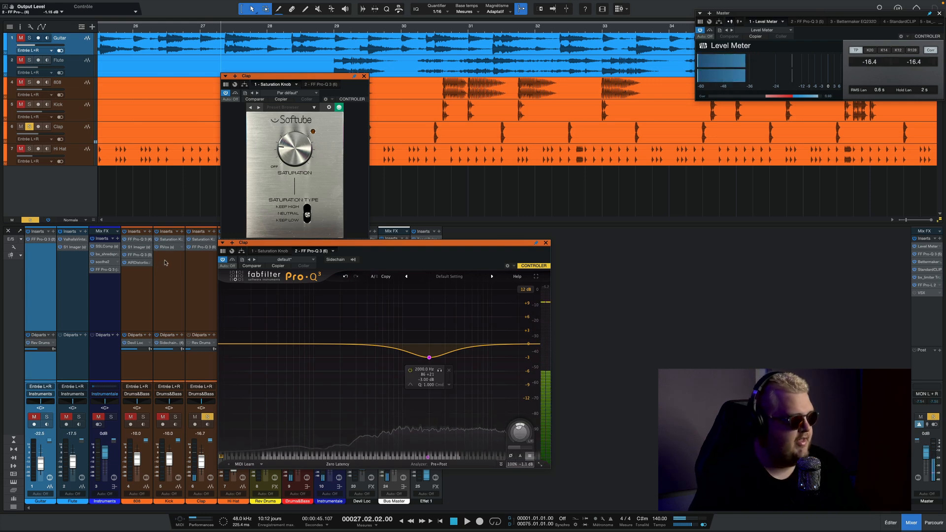
{"action": "left_click", "coordinate": [189, 232]}
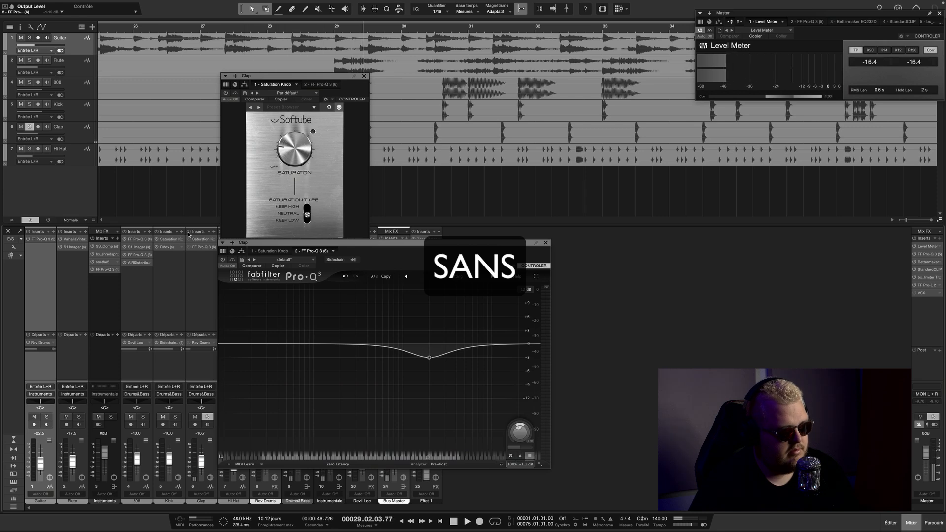
{"action": "left_click", "coordinate": [189, 232]}
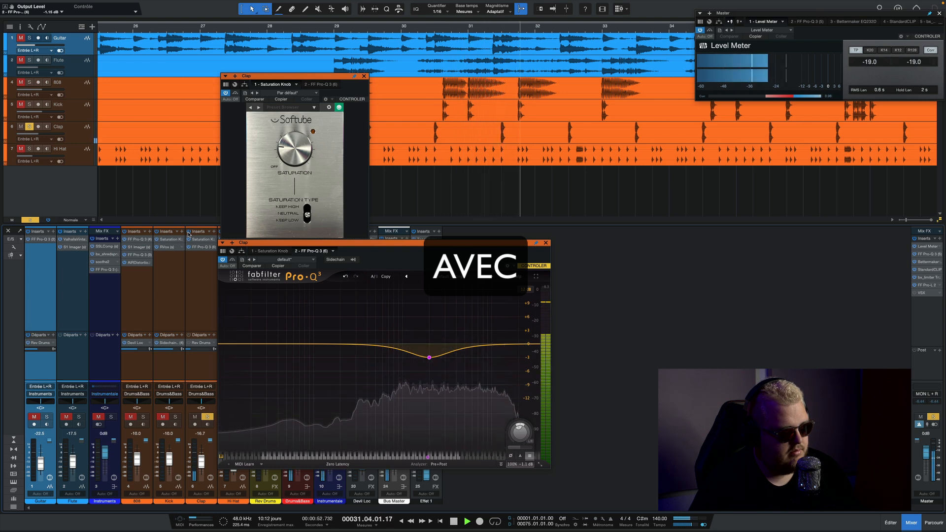
{"action": "key", "text": "space"}
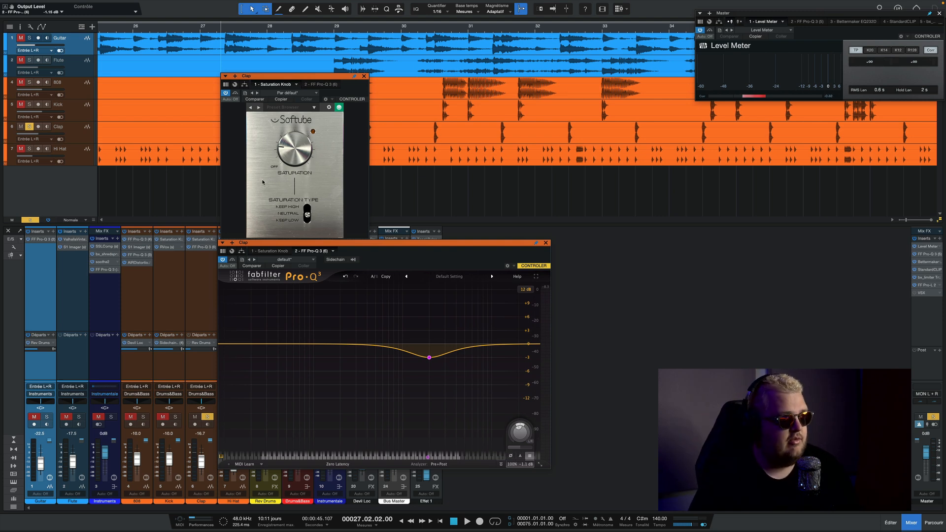
- Compare the soloed clap repeatedly with all its inserts bypassed and with them active at the matched level
{"action": "left_click", "coordinate": [188, 232]}
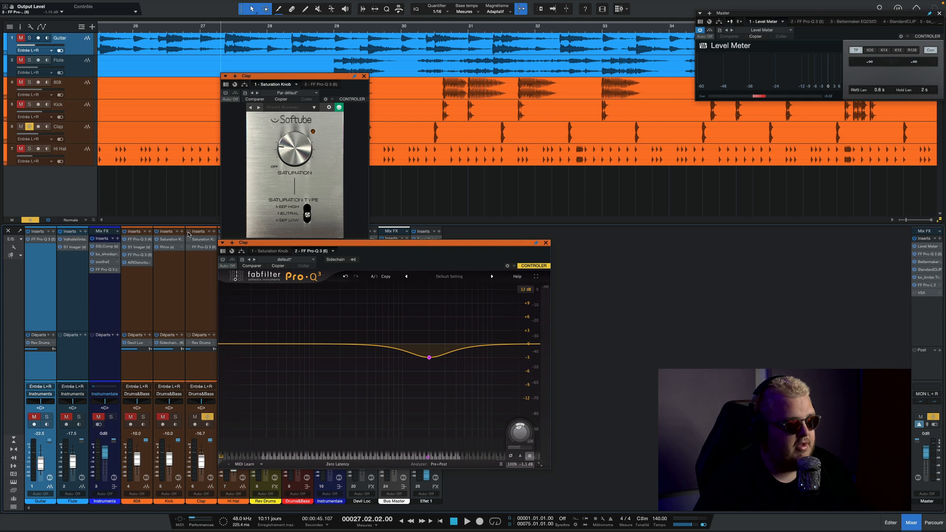
{"action": "left_click", "coordinate": [188, 233]}
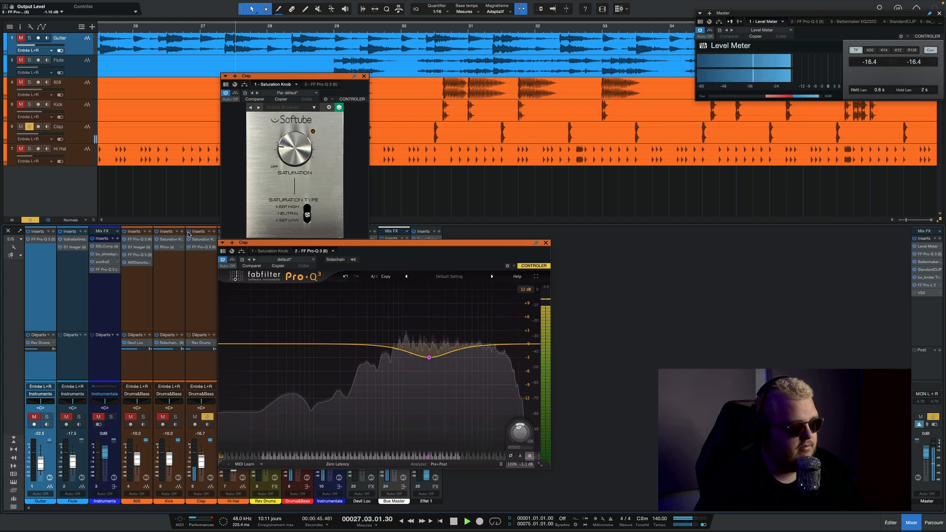
{"action": "key", "text": "space"}
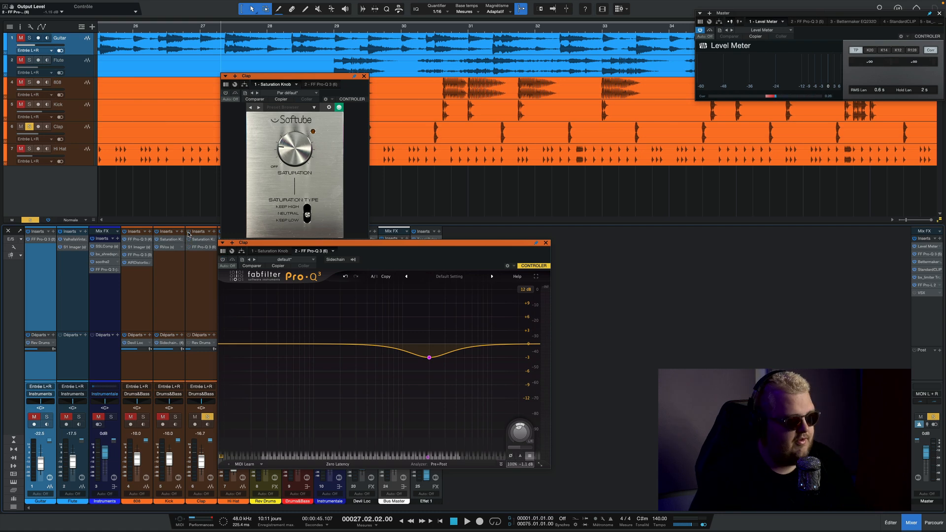
{"action": "key", "text": "space"}
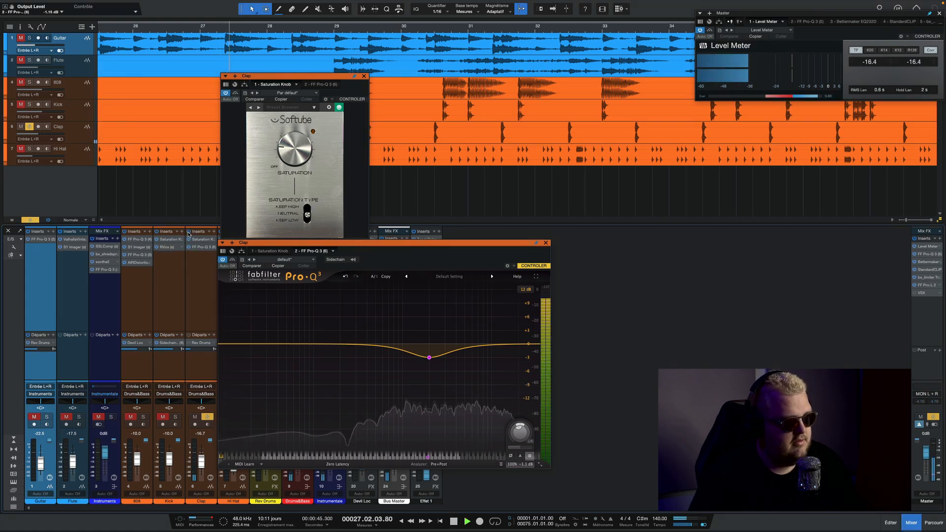
{"action": "key", "text": "space"}
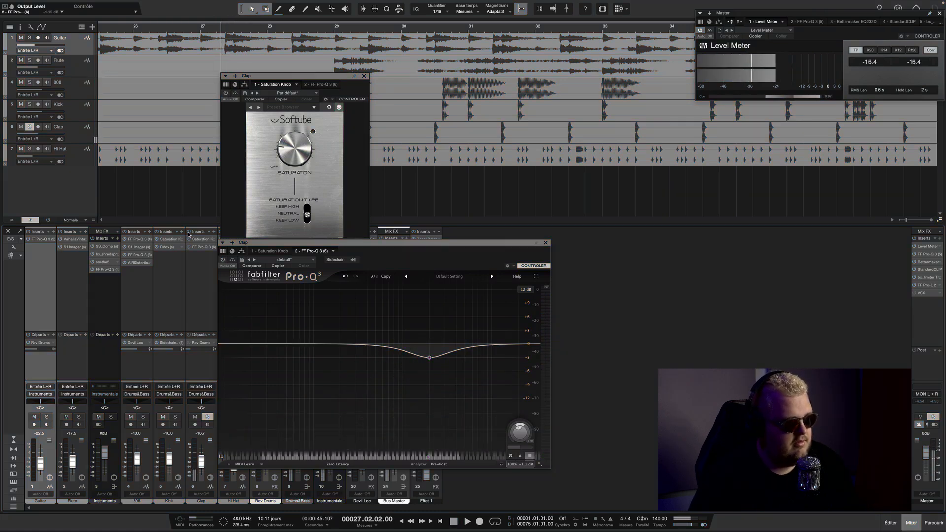
{"action": "key", "text": "space"}
{"action": "left_click", "coordinate": [188, 233]}
{"action": "key", "text": "space"}
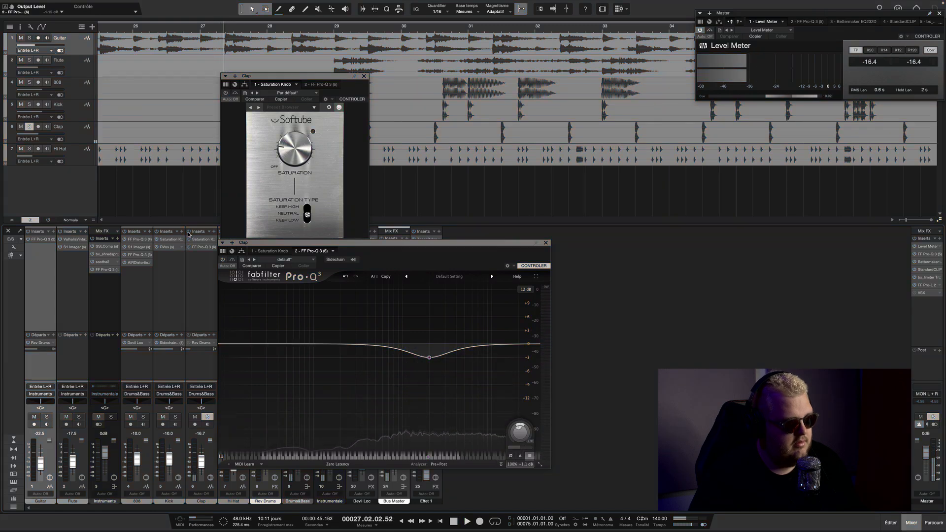
{"action": "key", "text": "space"}
{"action": "left_click", "coordinate": [188, 233]}
{"action": "key", "text": "space"}
{"action": "key", "text": "space"}
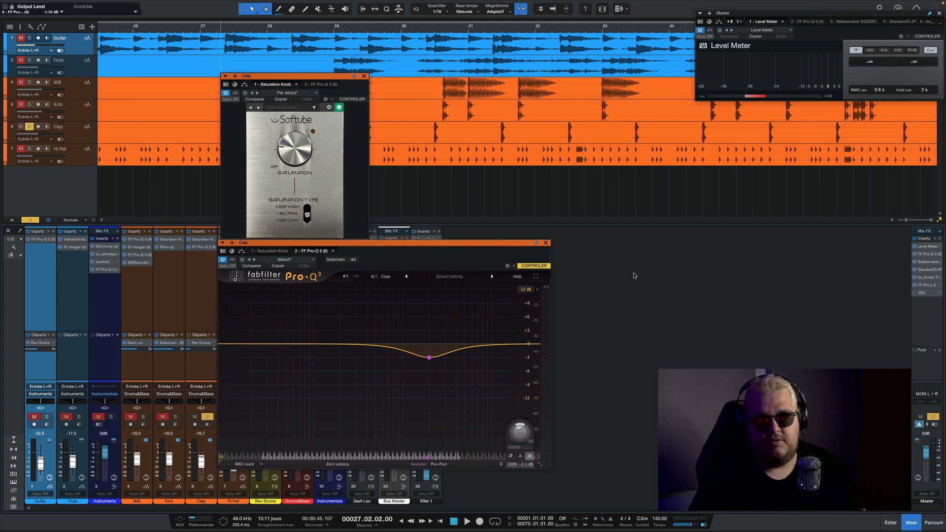
- Close the Clap's plug-in windows, then solo the Kick track and mute the Clap
{"action": "left_click", "coordinate": [546, 243]}
{"action": "left_click", "coordinate": [364, 77]}
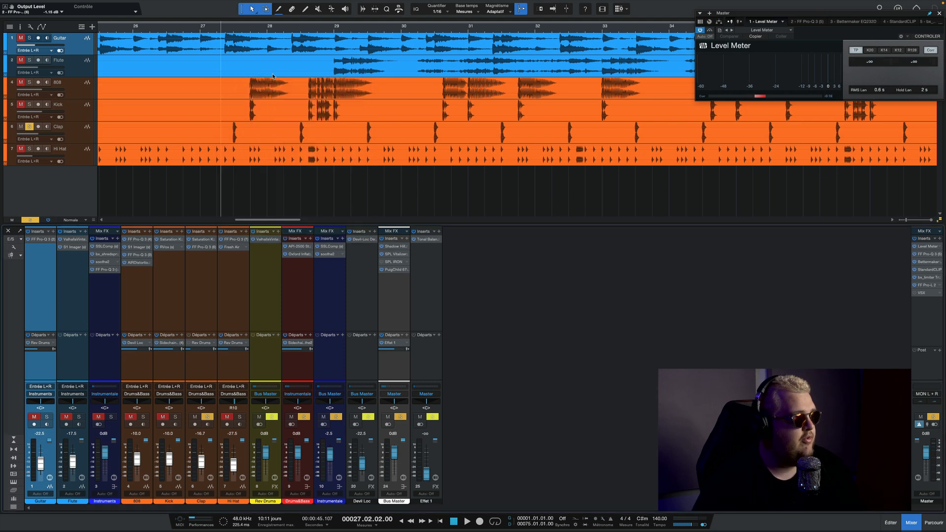
{"action": "left_click", "coordinate": [29, 105]}
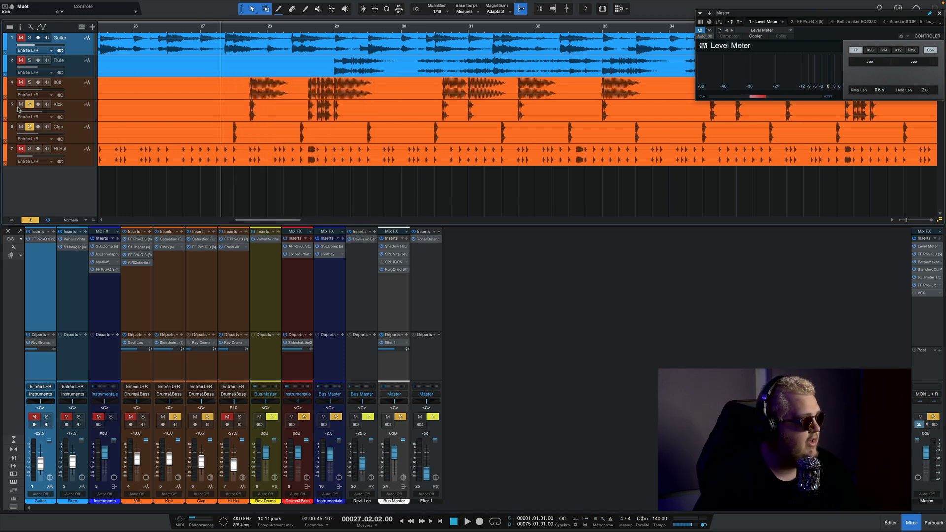
{"action": "left_click", "coordinate": [21, 105]}
{"action": "left_click", "coordinate": [21, 127]}
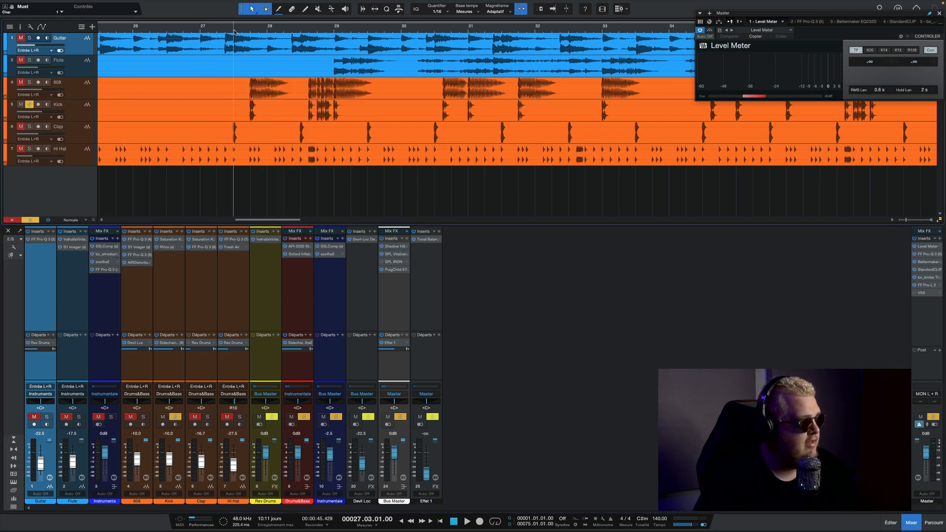
- Open the Kick's Saturation Knob, compare the kick with it bypassed and active, and close its window
{"action": "left_click", "coordinate": [163, 239]}
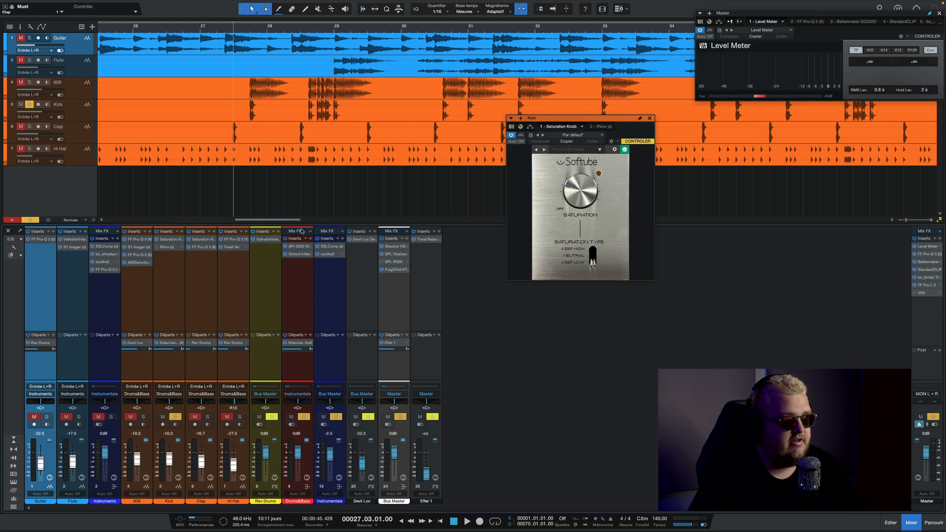
{"action": "left_click", "coordinate": [157, 240]}
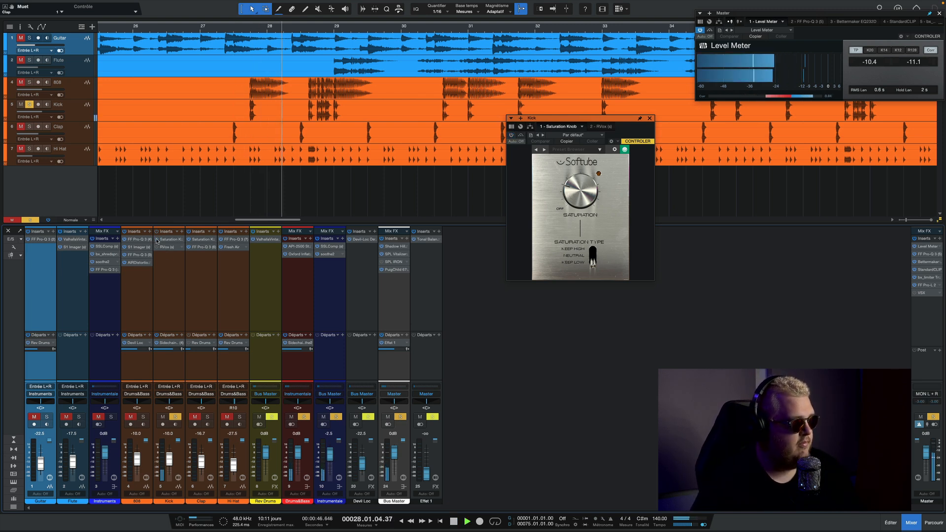
{"action": "left_click", "coordinate": [156, 240]}
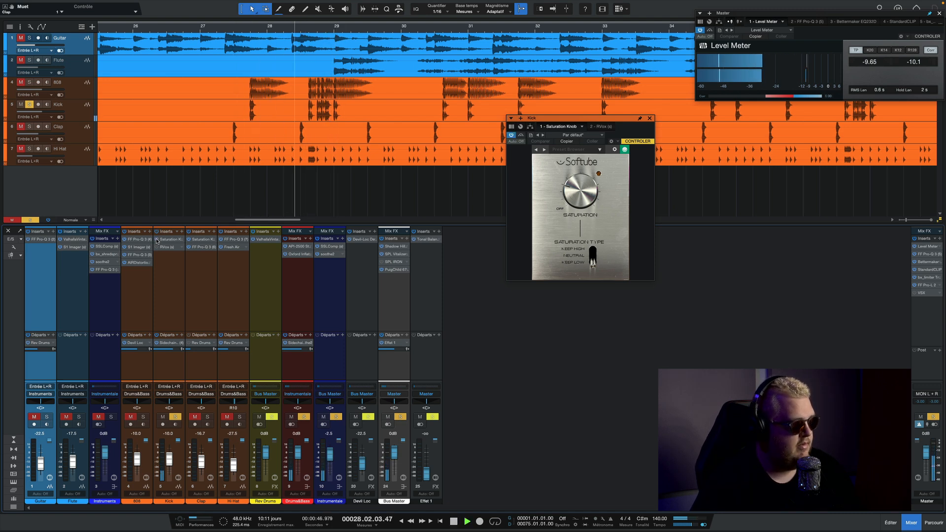
{"action": "key", "text": "space"}
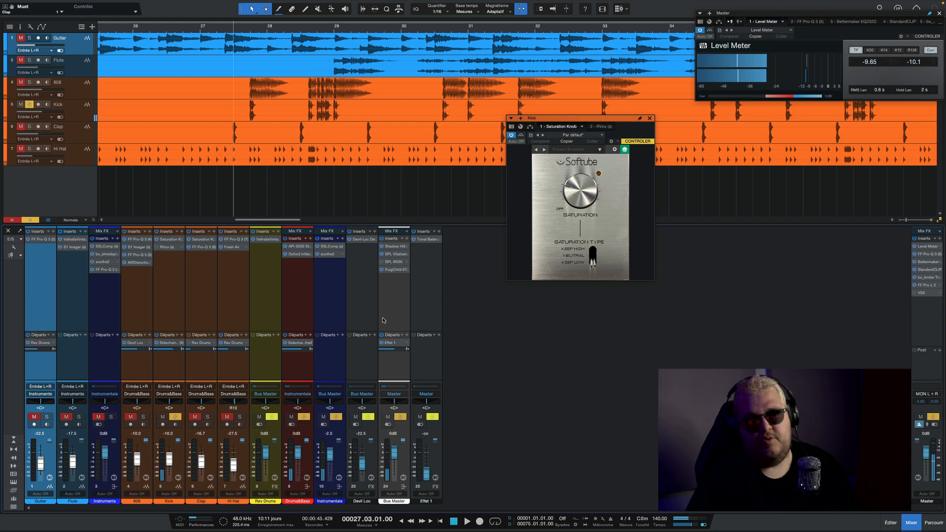
{"action": "left_click", "coordinate": [650, 118]}
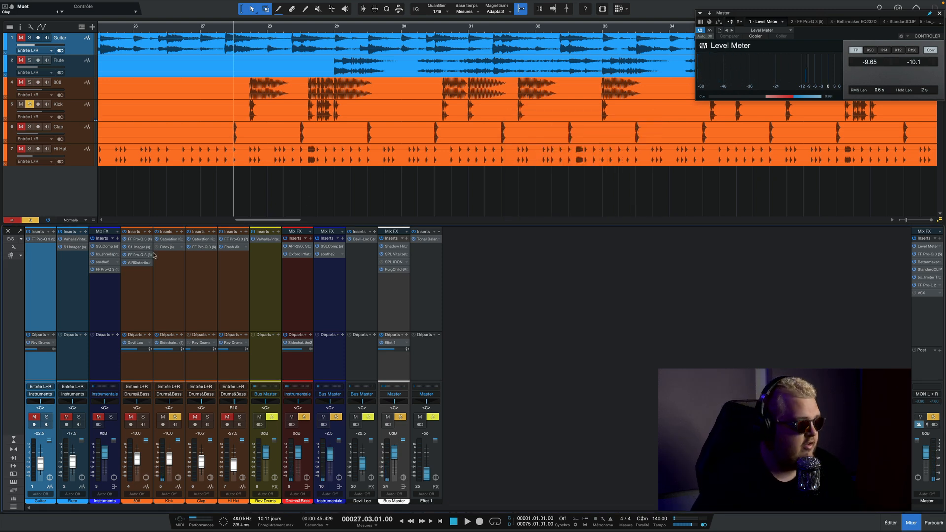
- Open the Kick's RVox compressor, move its window above the channel inserts and listen to the kick through it
{"action": "left_click", "coordinate": [163, 247]}
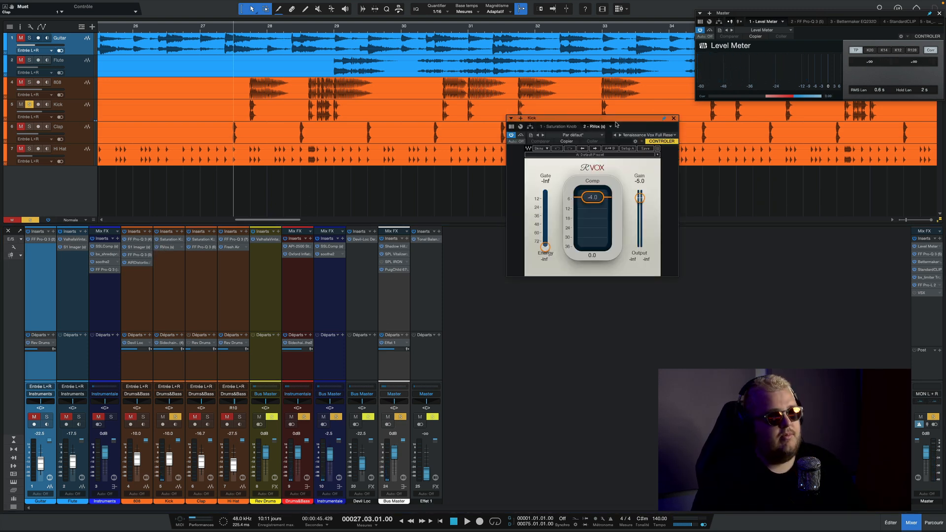
{"action": "left_click_drag", "start_coordinate": [616, 125], "coordinate": [372, 133]}
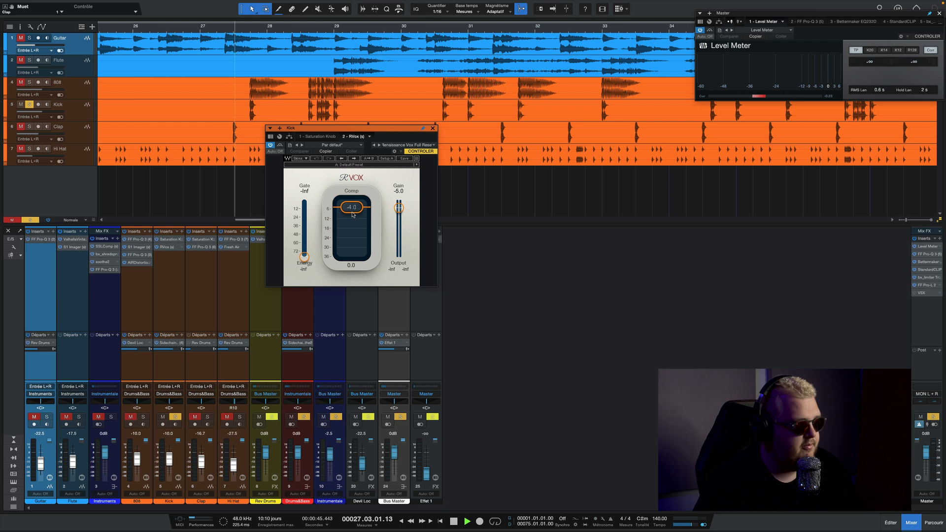
{"action": "key", "text": "space"}
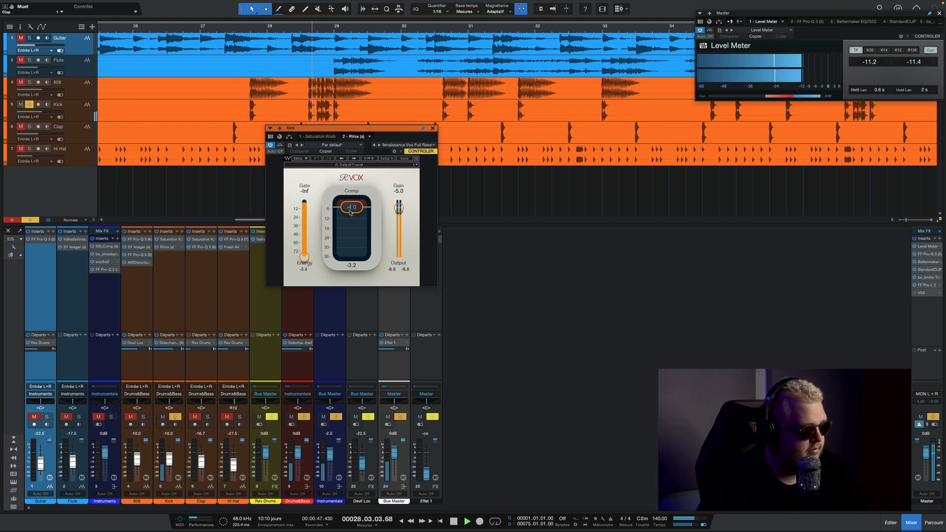
{"action": "key", "text": "space"}
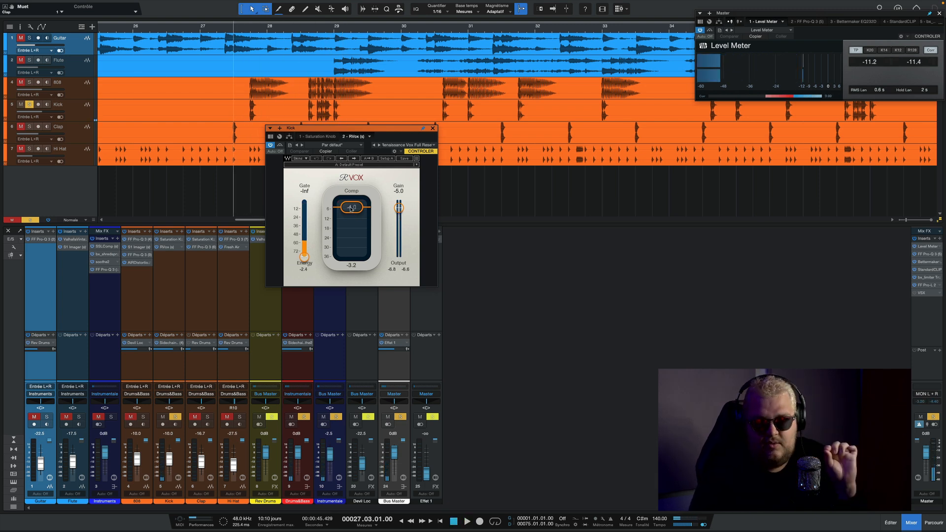
- Try the Kick's RVox compression at -17.5 dB and listen to the kick several times
{"action": "left_click_drag", "start_coordinate": [351, 209], "coordinate": [352, 229]}
{"action": "key", "text": "space"}
{"action": "key", "text": "space"}
{"action": "key", "text": "space"}
{"action": "key", "text": "space"}
{"action": "key", "text": "space"}
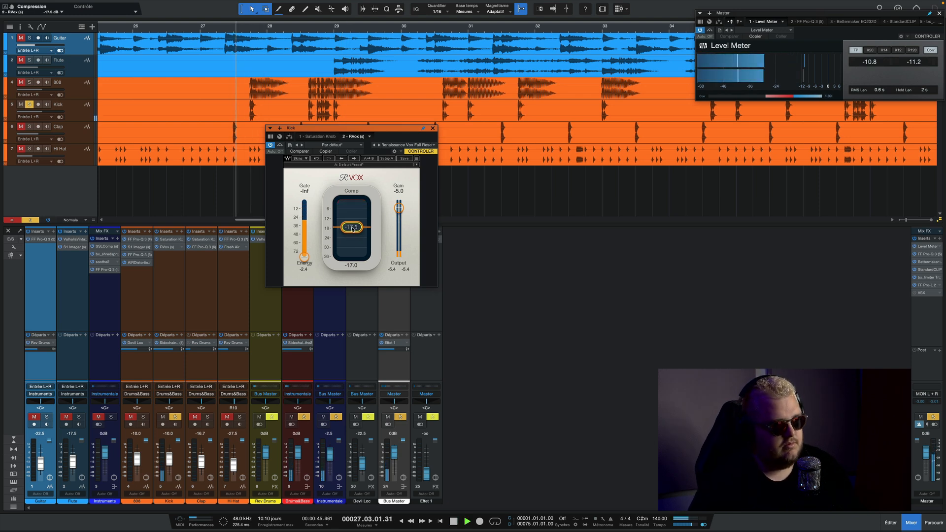
{"action": "key", "text": "space"}
- Try the Kick's RVox compression at about -31 dB, listen to separate kick hits, and push it to -33.1 dB
{"action": "left_click_drag", "start_coordinate": [352, 228], "coordinate": [352, 247]}
{"action": "key", "text": "space"}
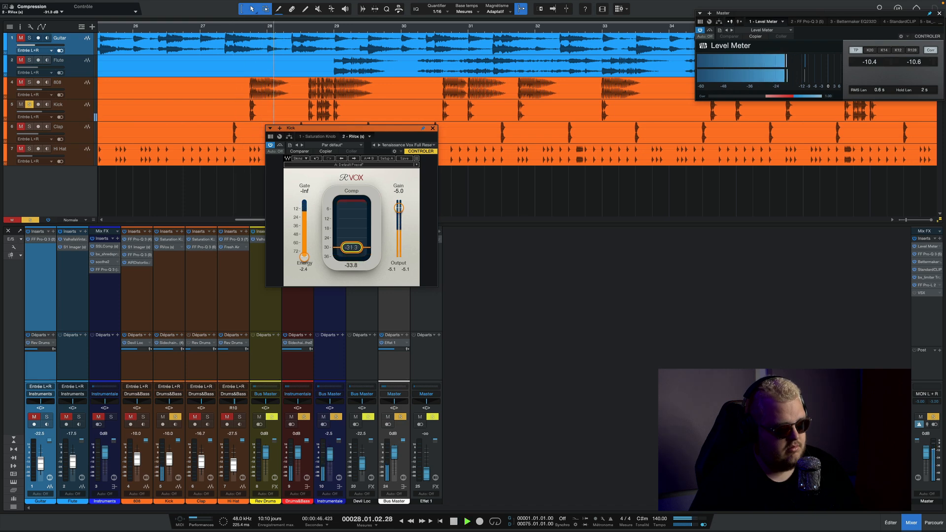
{"action": "key", "text": "space"}
{"action": "scroll", "coordinate": [246, 27], "scroll_direction": "up", "scroll_amount": 6}
{"action": "scroll", "coordinate": [247, 27], "scroll_direction": "down", "scroll_amount": 4}
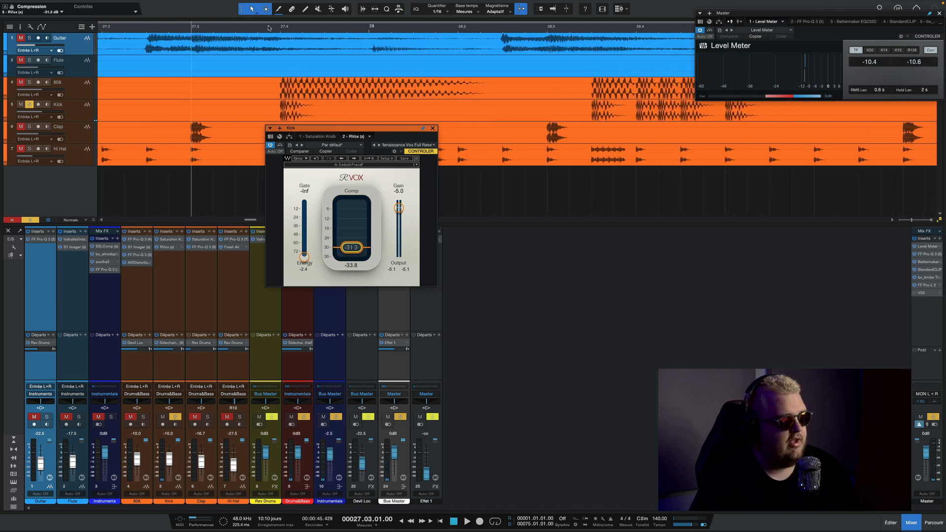
{"action": "scroll", "coordinate": [268, 28], "scroll_direction": "down", "scroll_amount": 1}
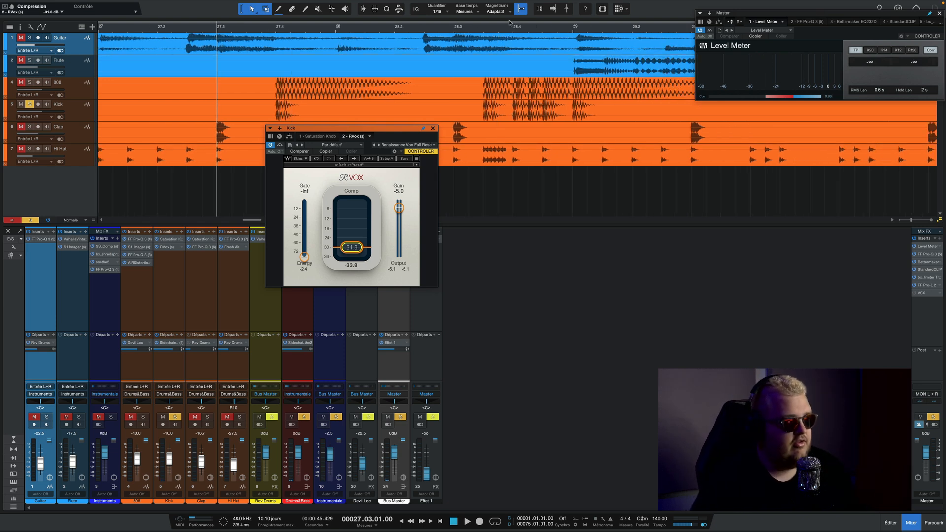
{"action": "left_click", "coordinate": [570, 28]}
{"action": "key", "text": "space"}
{"action": "key", "text": "space"}
{"action": "left_click", "coordinate": [262, 28]}
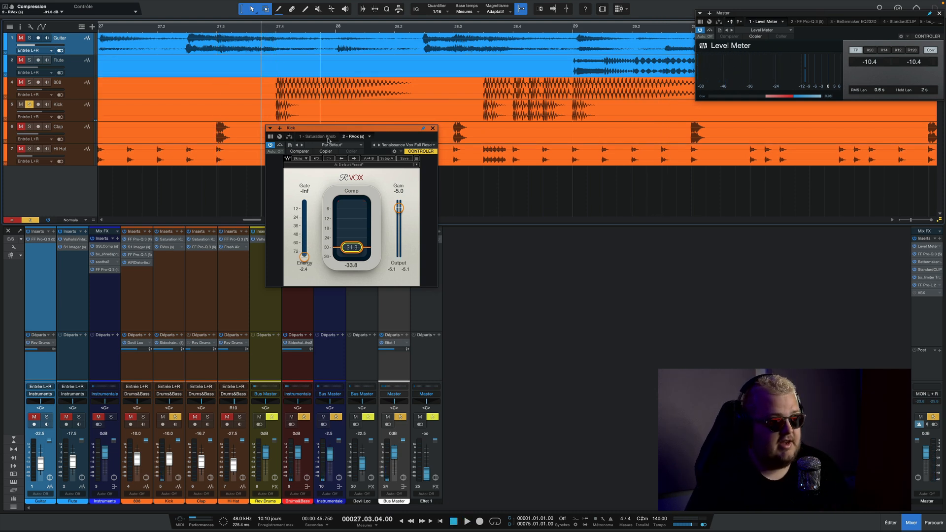
{"action": "left_click_drag", "start_coordinate": [354, 253], "coordinate": [353, 255]}
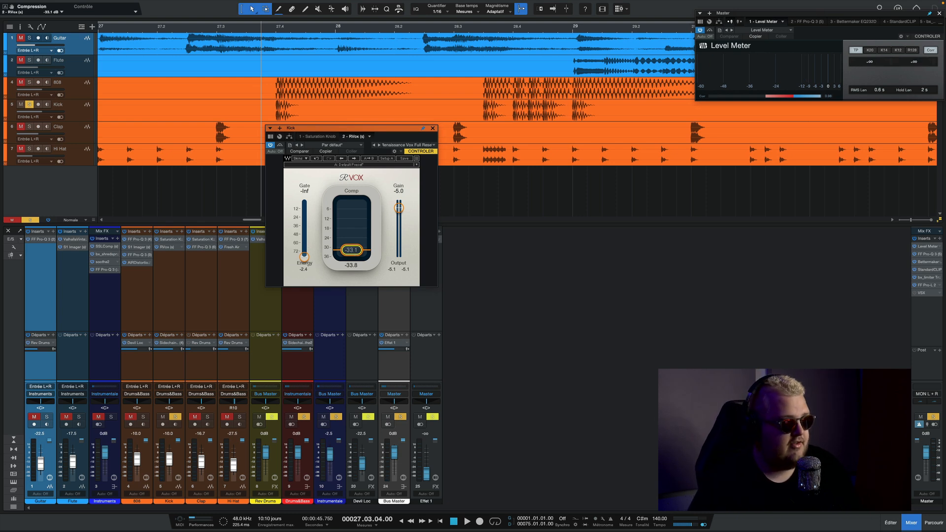
- Set the Kick's RVox compression back to -4.0 dB and listen to the kick
{"action": "left_click_drag", "start_coordinate": [353, 251], "coordinate": [352, 207]}
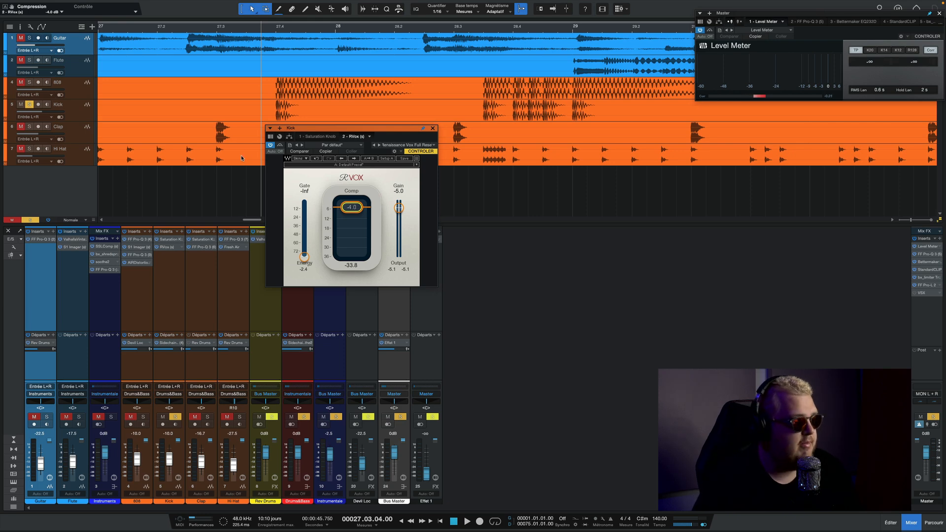
{"action": "key", "text": "space"}
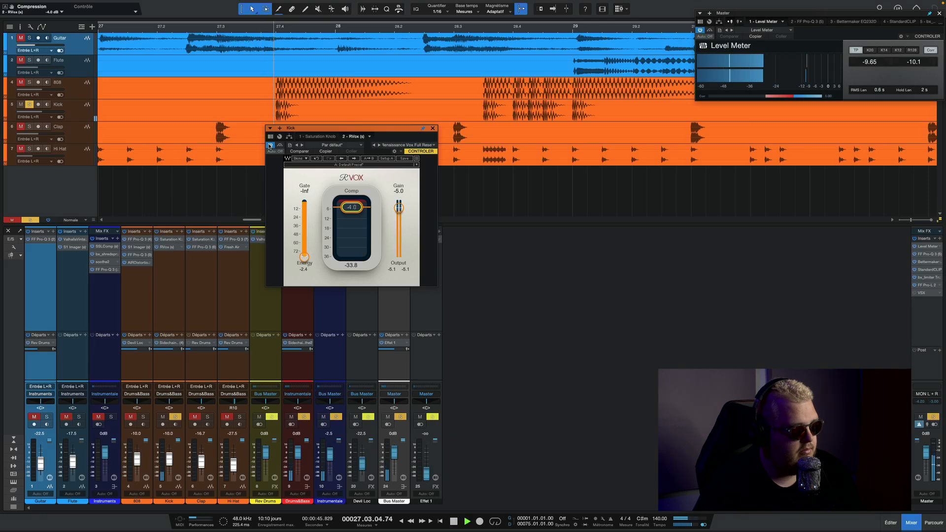
{"action": "key", "text": "space"}
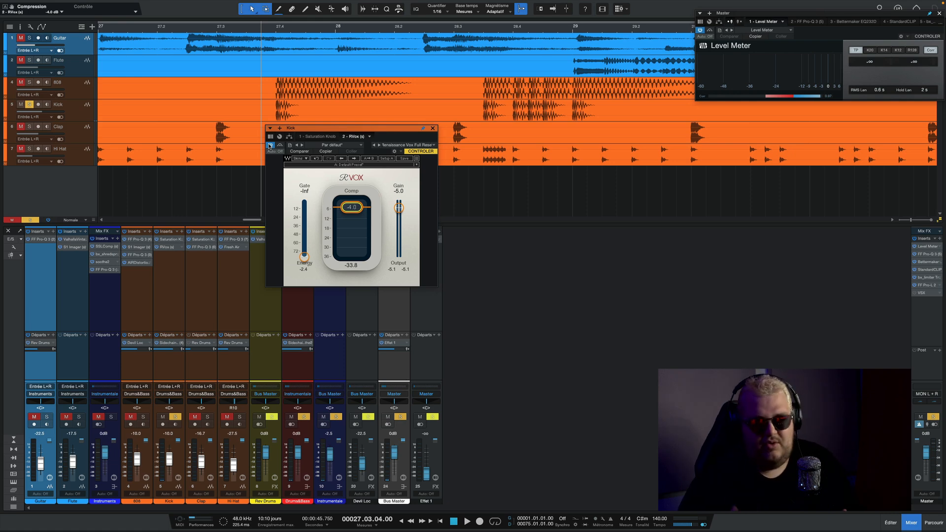
- Listen to the kick with all its inserts bypassed, reactivate them and close the RVox window
{"action": "left_click", "coordinate": [157, 231]}
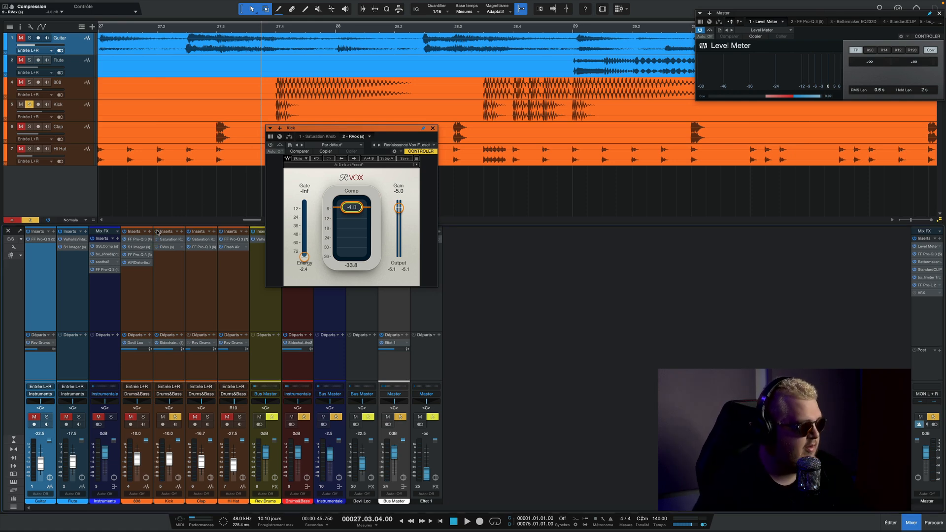
{"action": "key", "text": "space"}
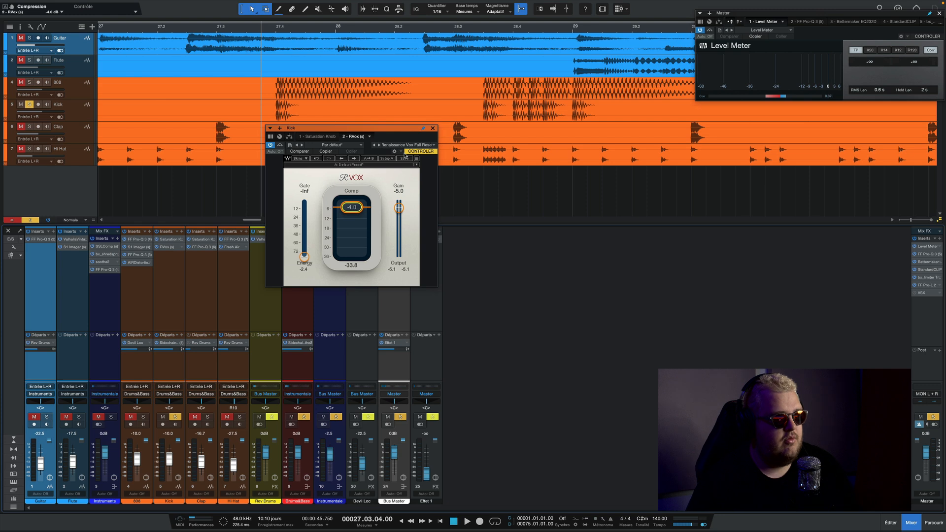
{"action": "left_click", "coordinate": [434, 129]}
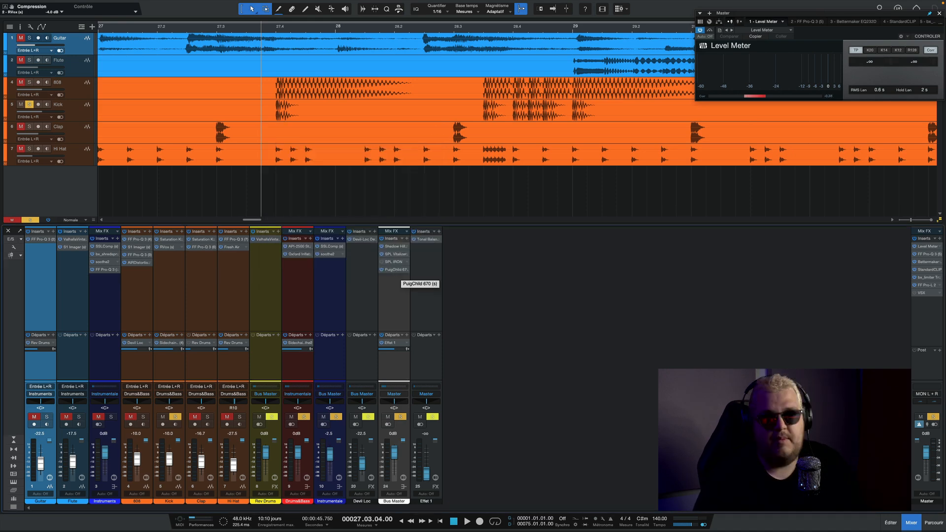
- Examine the Bus Master's existing PuigChild 670, then insert a second PuigChild 670 on the same bus
{"action": "left_click", "coordinate": [395, 270]}
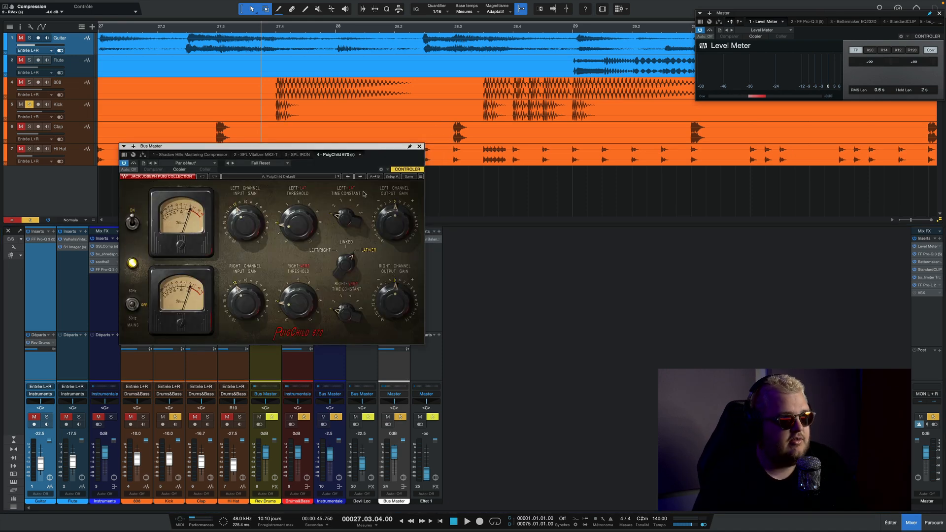
{"action": "left_click_drag", "start_coordinate": [316, 150], "coordinate": [399, 79]}
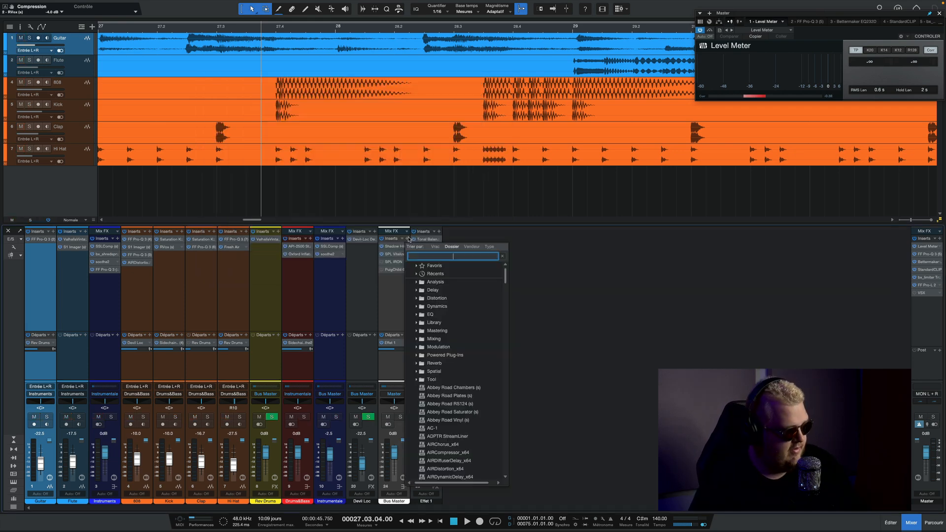
{"action": "type", "text": "pui"}
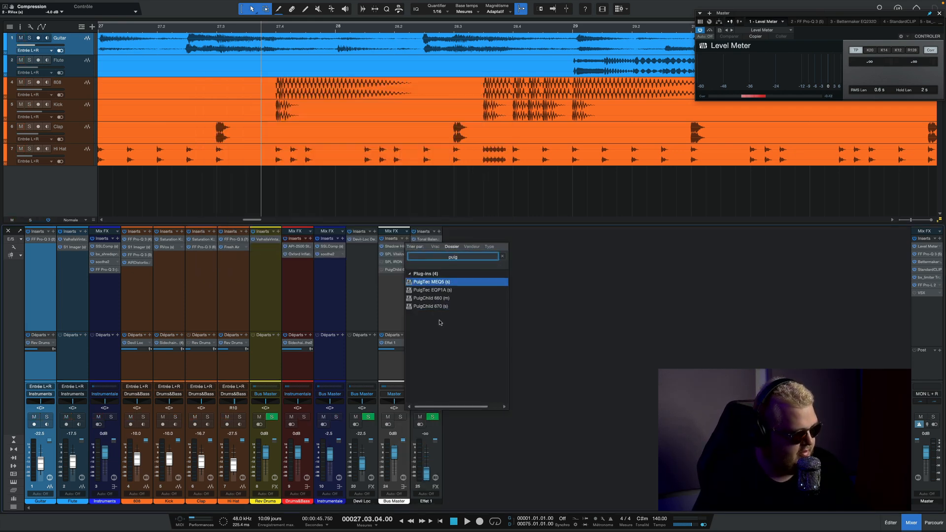
{"action": "type", "text": "g"}
{"action": "left_click", "coordinate": [441, 306]}
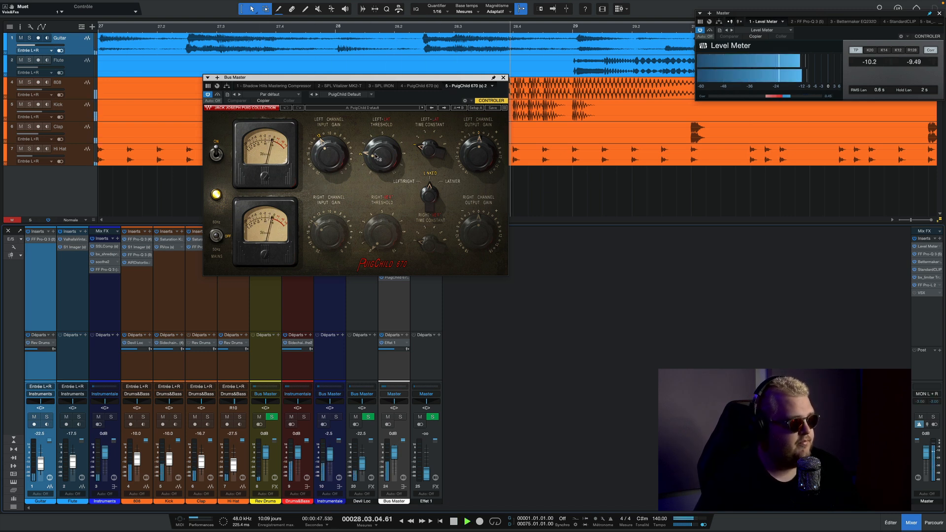
- Set the left threshold of the Bus Master's second PuigChild 670 to 1.8 while listening to the mix
{"action": "left_click_drag", "start_coordinate": [376, 156], "coordinate": [379, 157]}
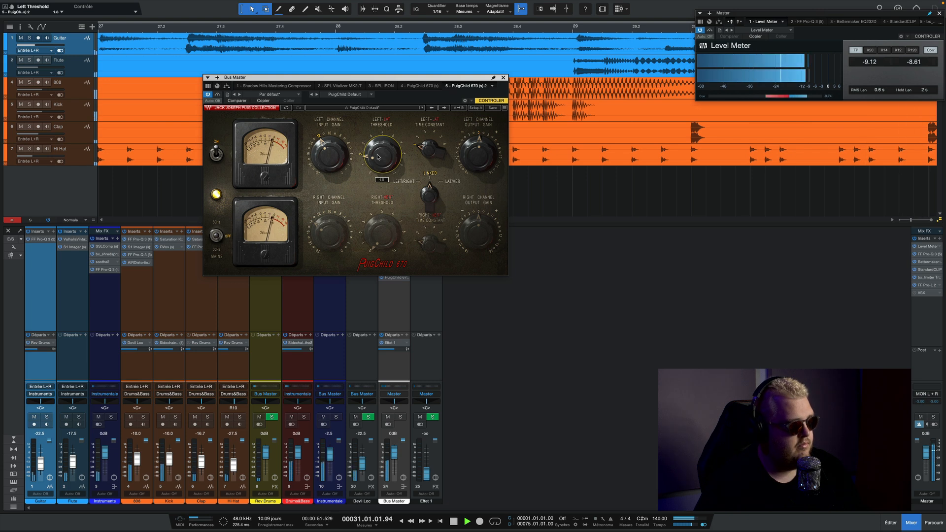
{"action": "key", "text": "space"}
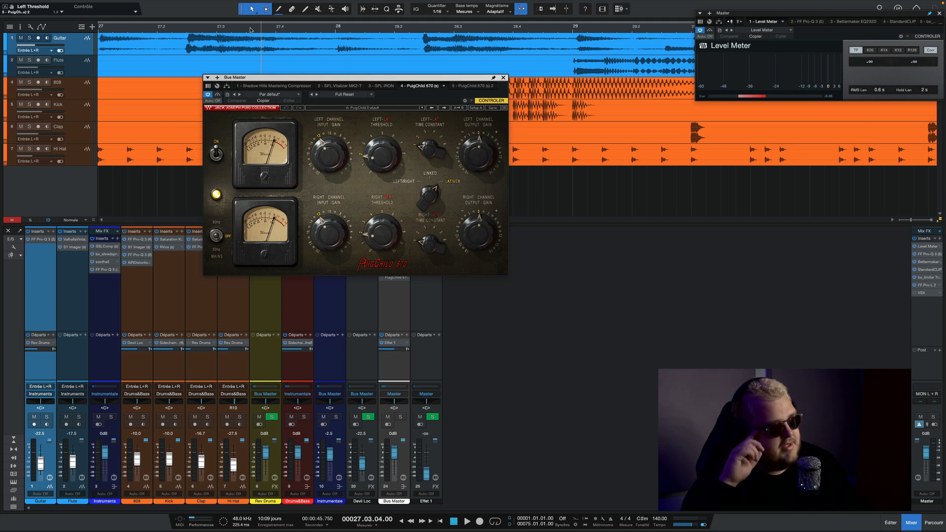
- Solo the Flute and Guitar tracks and listen to them together
{"action": "left_click", "coordinate": [29, 59]}
{"action": "left_click", "coordinate": [29, 38]}
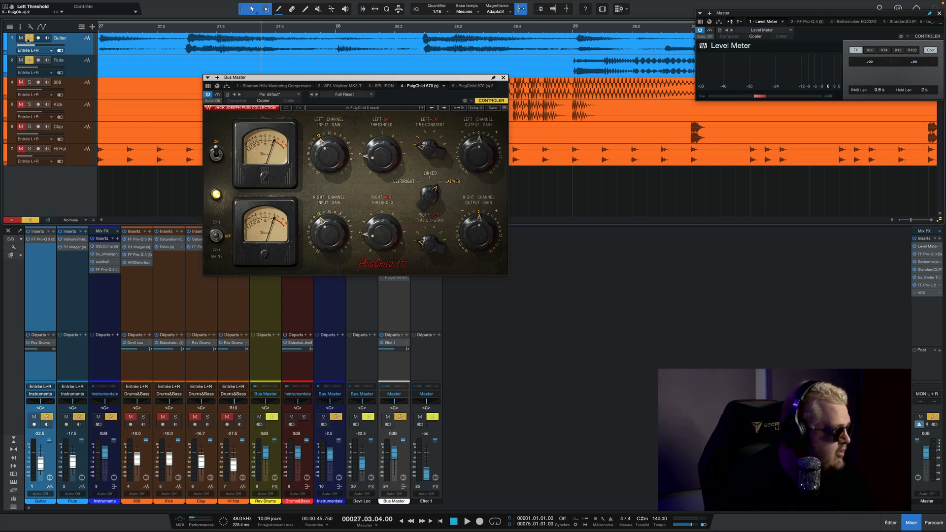
{"action": "key", "text": "space"}
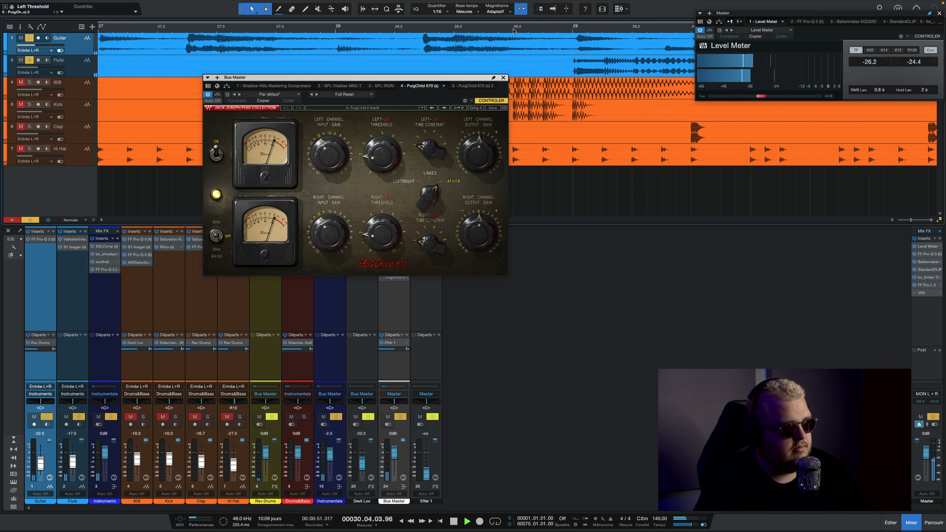
{"action": "key", "text": "space"}
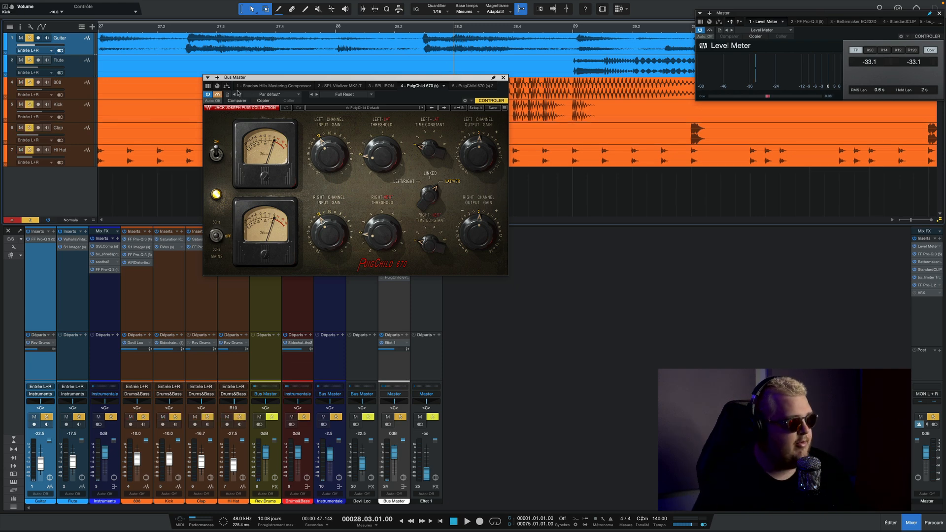
- Listen to the full mix, comparing the Bus Master's first PuigChild 670 bypassed and active, and leave it active
{"action": "key", "text": "space"}
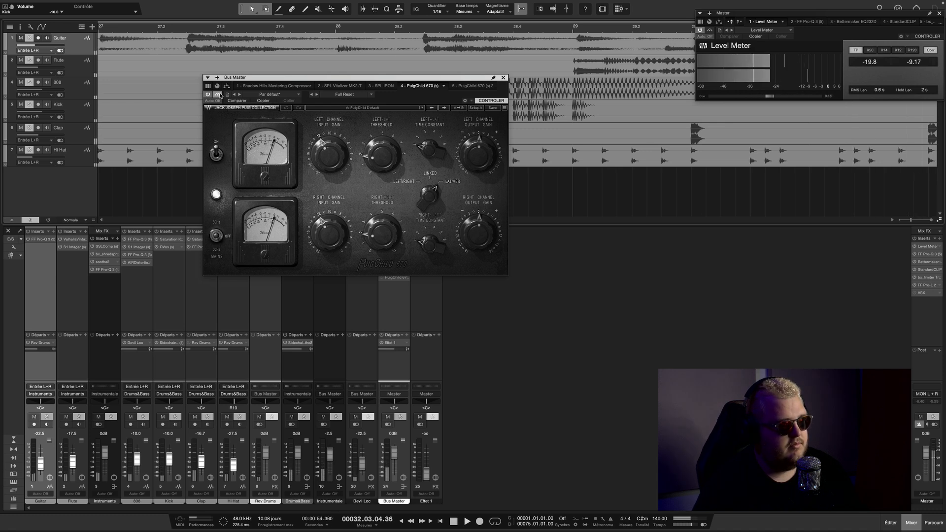
{"action": "left_click", "coordinate": [218, 95]}
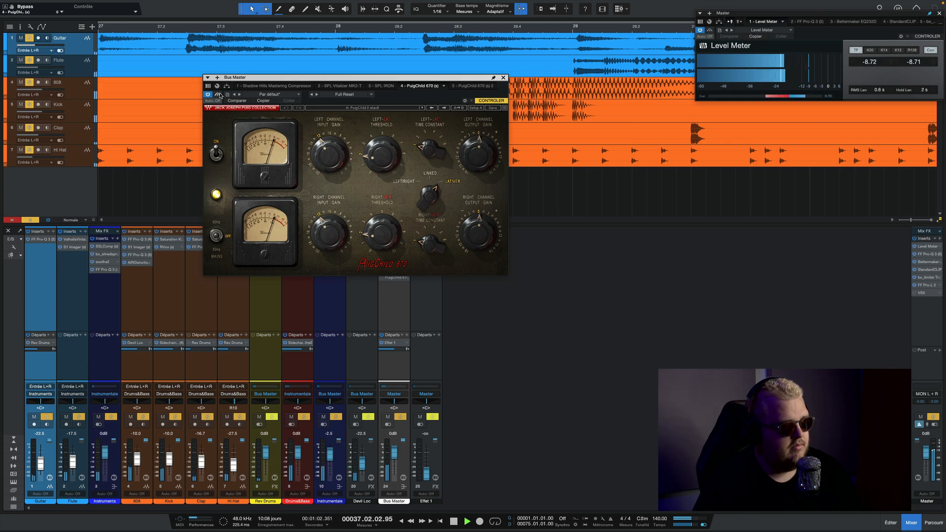
{"action": "left_click", "coordinate": [219, 95]}
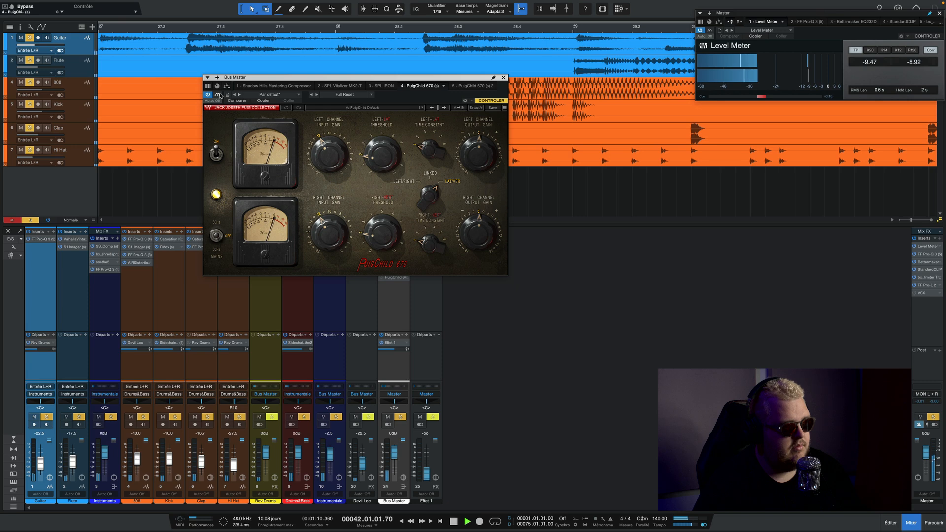
{"action": "left_click", "coordinate": [219, 95]}
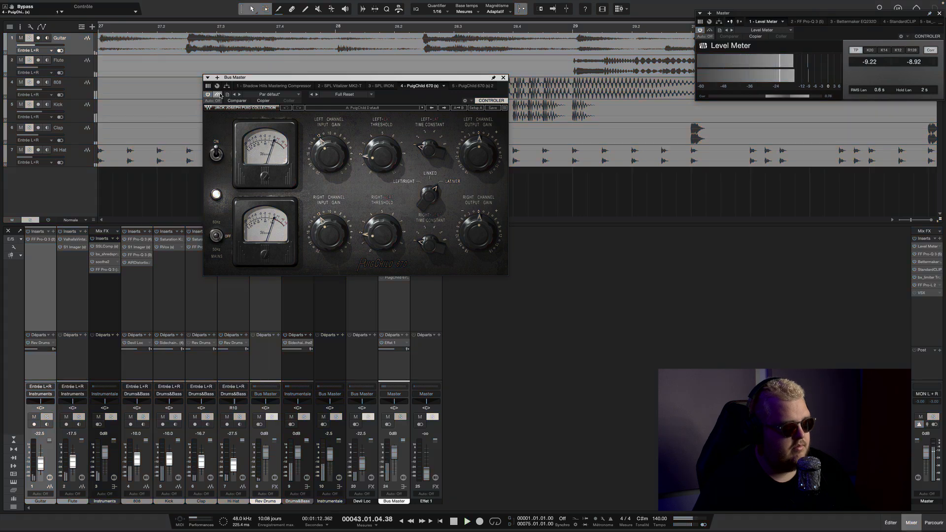
{"action": "left_click", "coordinate": [219, 95]}
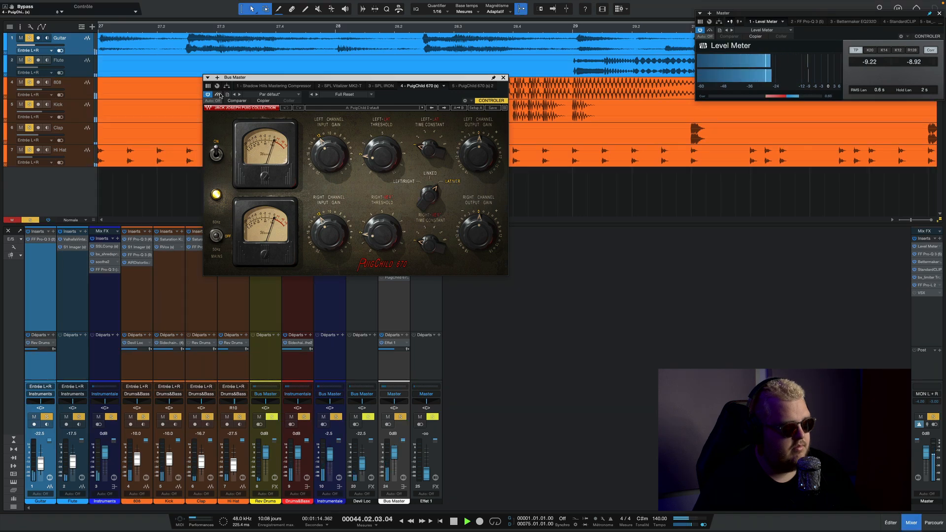
{"action": "key", "text": "space"}
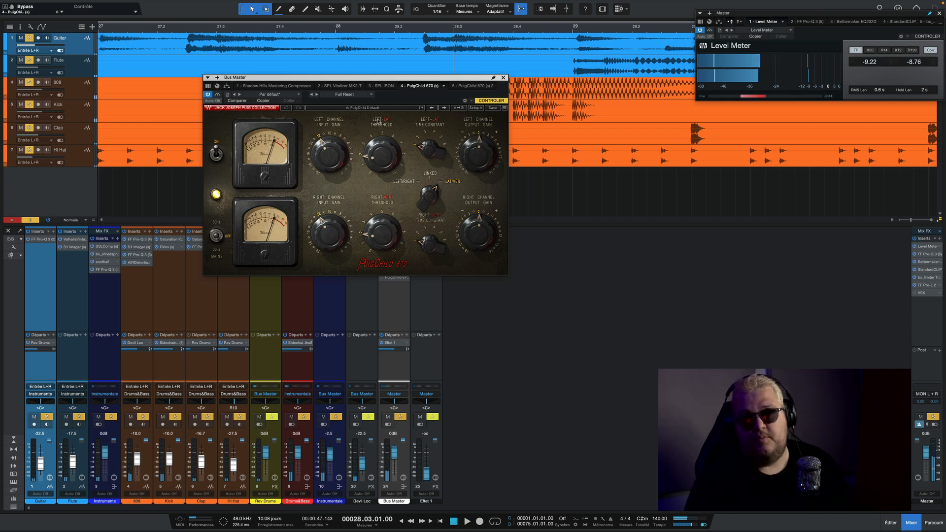